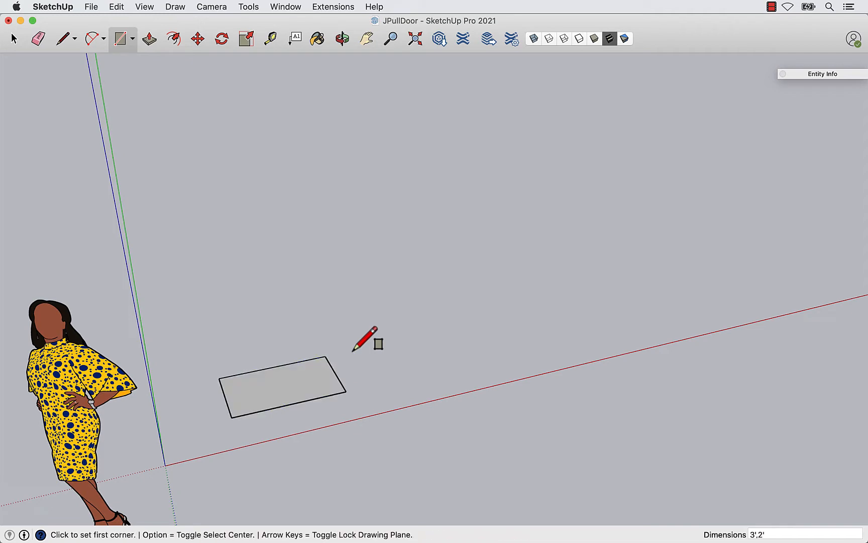
- Extrude the 3' by 2' rectangle upward 2' 10" with Push/Pull to form the cabinet box
key("space")
scroll(239, 390, "up", 3)
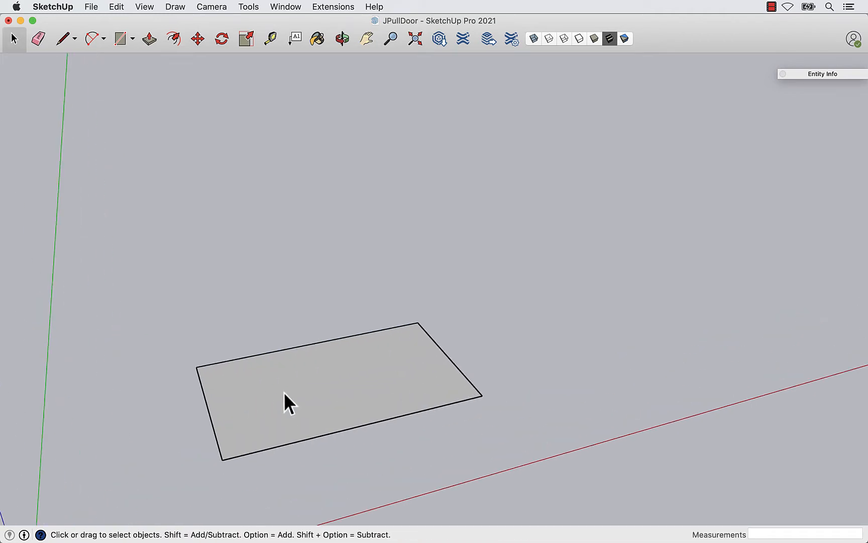
key("p")
left_click(273, 425)
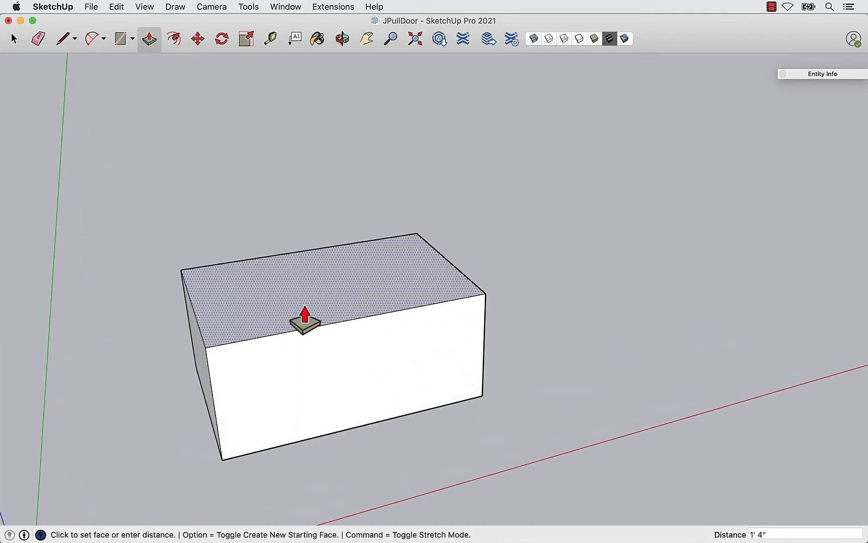
type("2' 1")
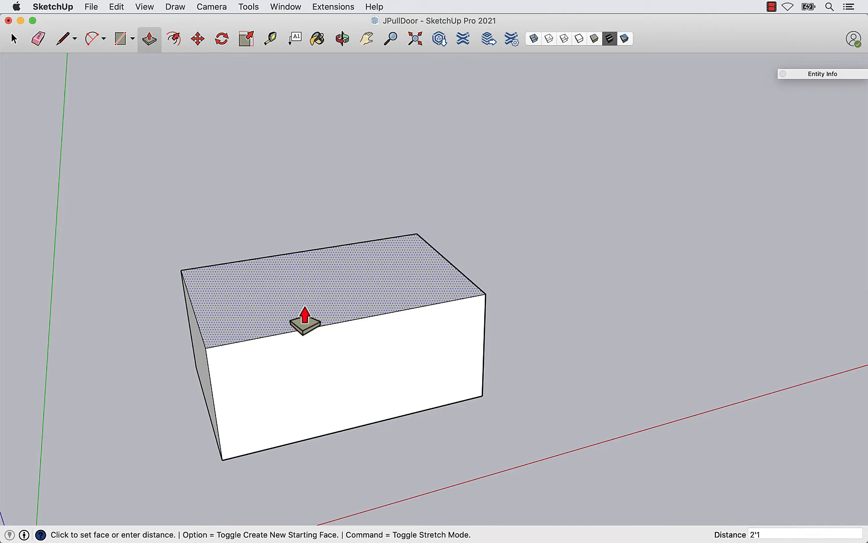
type("0")
key("Return")
scroll(491, 417, "down", 3)
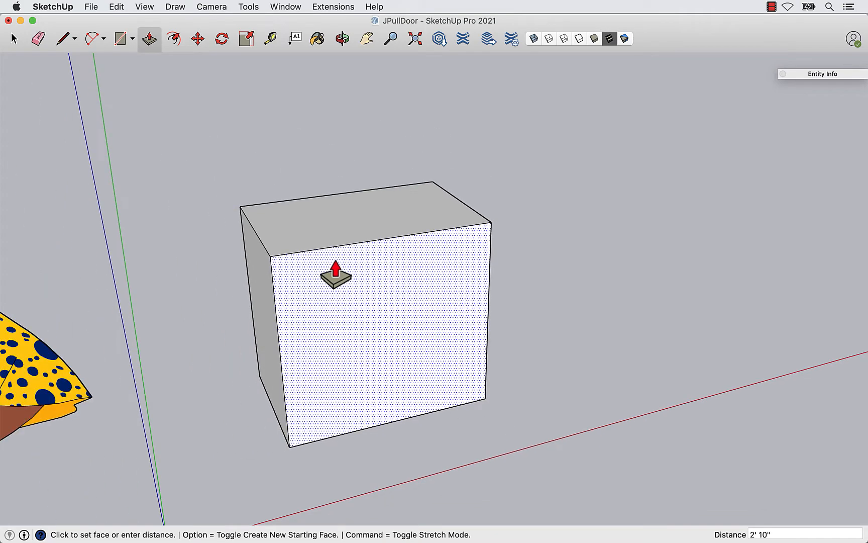
- Extrude a thin countertop slab upward from the box's top face, creating a new starting face to keep the dividing edges
middle_click_drag(335, 273, 331, 245)
key("alt")
left_click(331, 246)
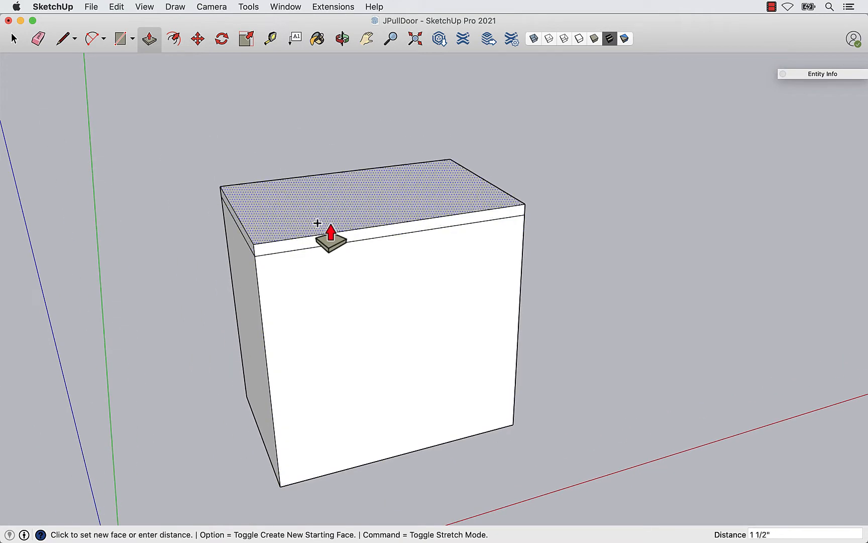
left_click(330, 240)
key("space")
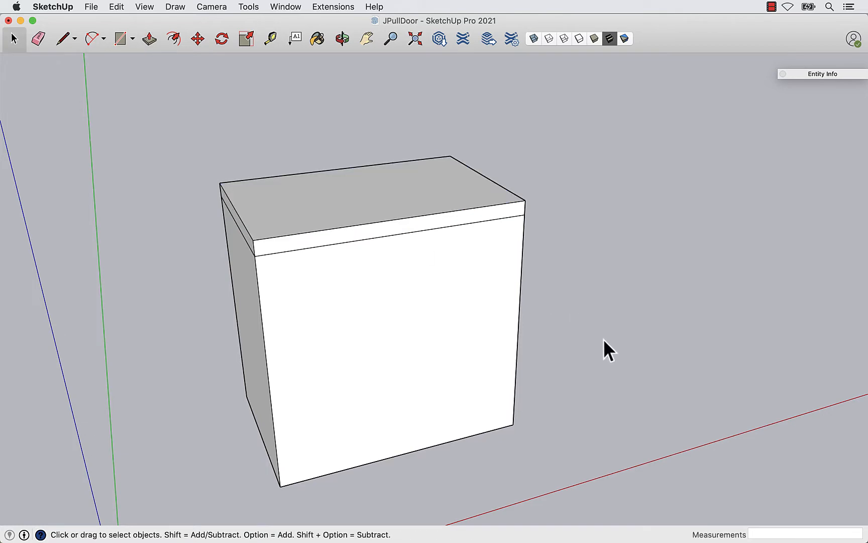
- Delete the scale figure standing beside the cabinet
scroll(603, 339, "down", 1)
middle_click_drag(343, 401, 467, 420)
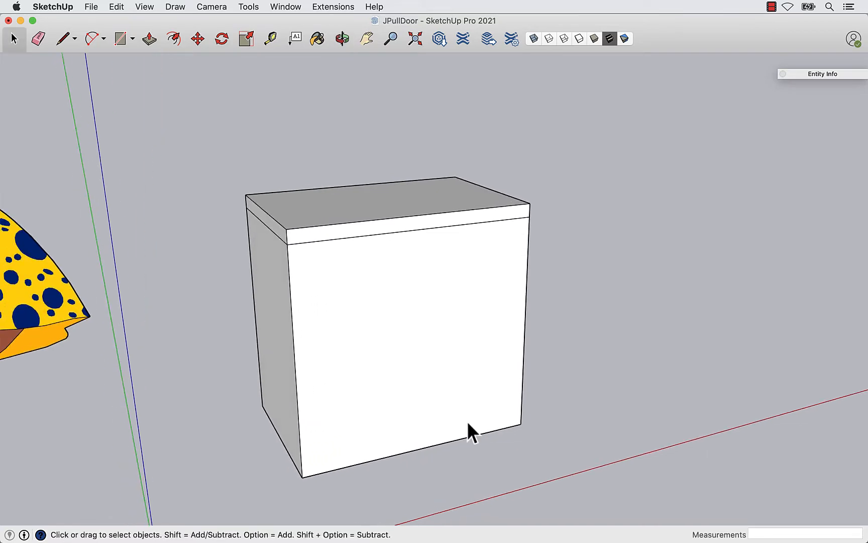
scroll(467, 420, "down", 3)
left_click(298, 407)
key("Delete")
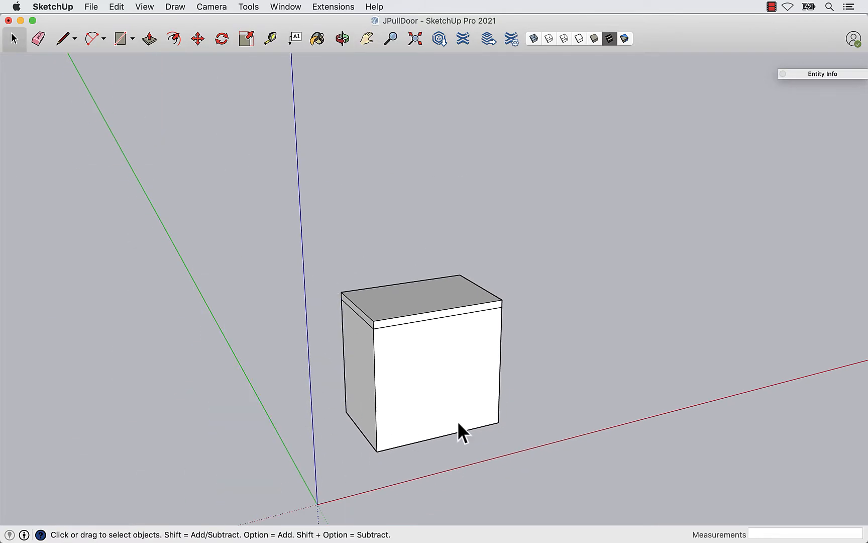
- Copy the cabinet front's bottom edge 4" straight up the front face to mark the toe kick
scroll(460, 424, "up", 3)
middle_click_drag(459, 424, 484, 434)
left_click(484, 435)
scroll(484, 434, "up", 2)
key("m")
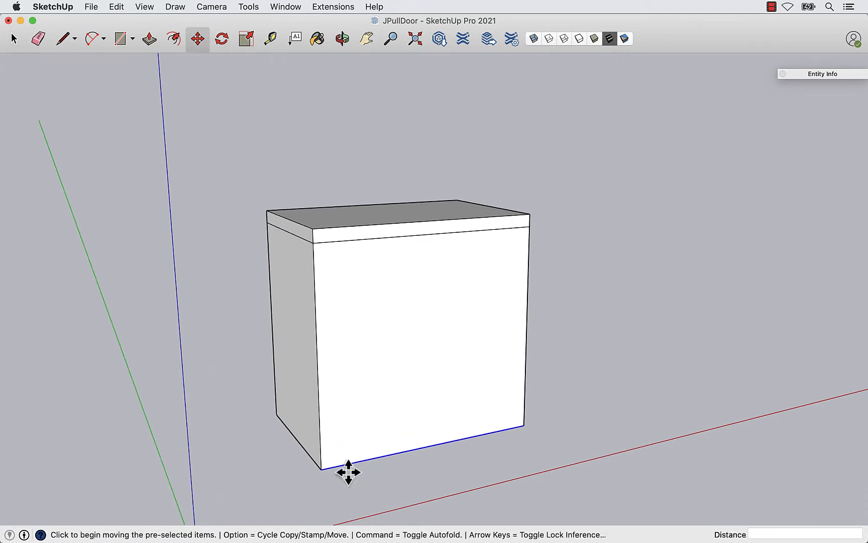
key("alt")
left_click(321, 471)
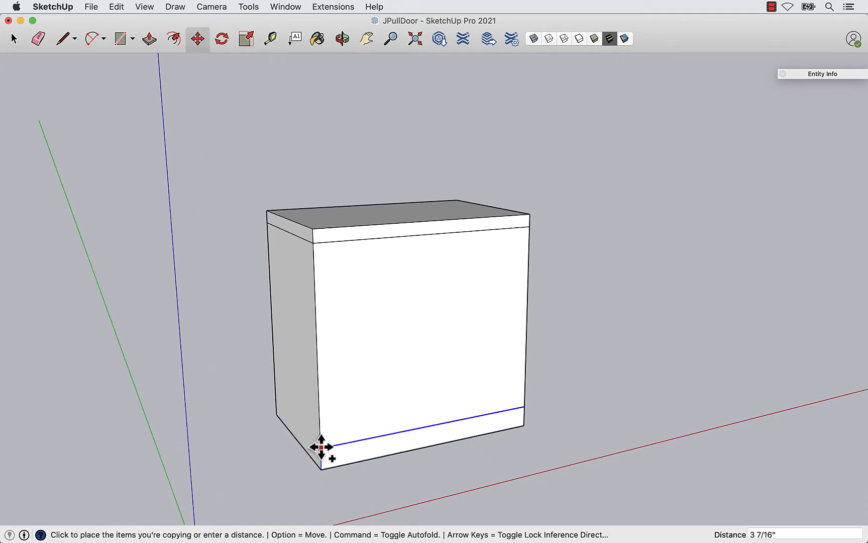
type("4")
key("Return")
key("space")
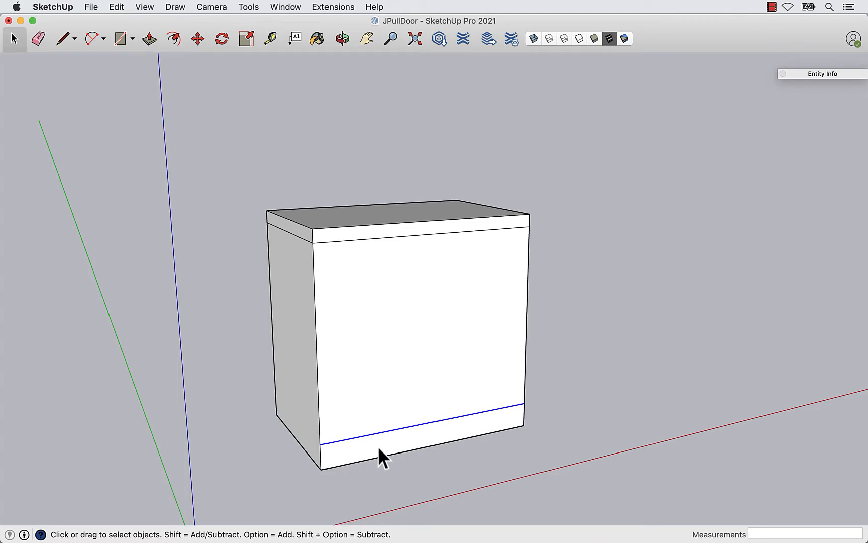
- Push the toe-kick strip at the base of the cabinet front inward 3"
key("p")
left_click(359, 458)
type("3")
key("Return")
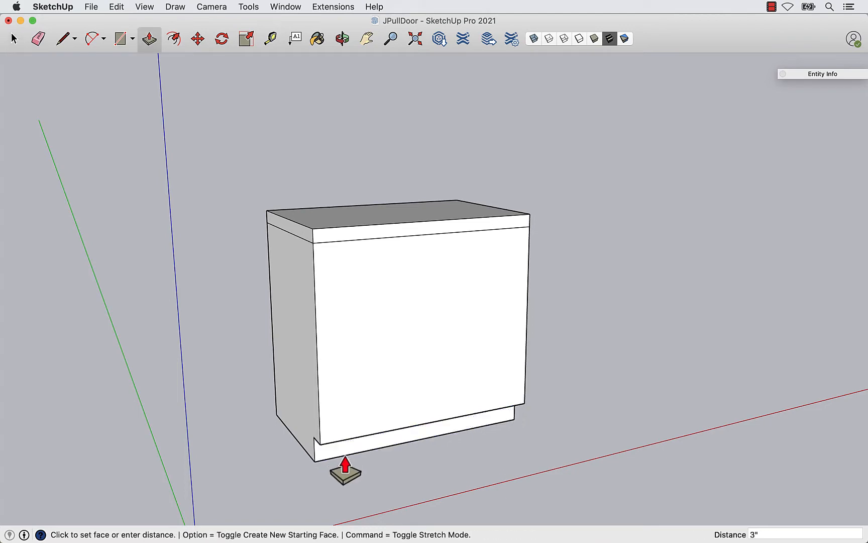
key("space")
- Push the large front face of the cabinet back 1" so that the countertop overhangs it
left_click(413, 346)
scroll(506, 332, "down", 2)
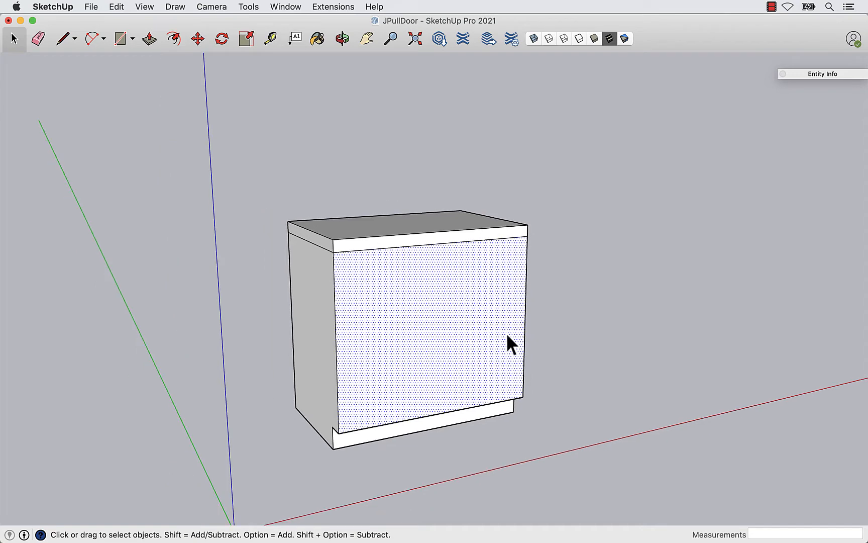
scroll(344, 336, "up", 4)
key("o")
left_click_drag(345, 336, 409, 355)
key("space")
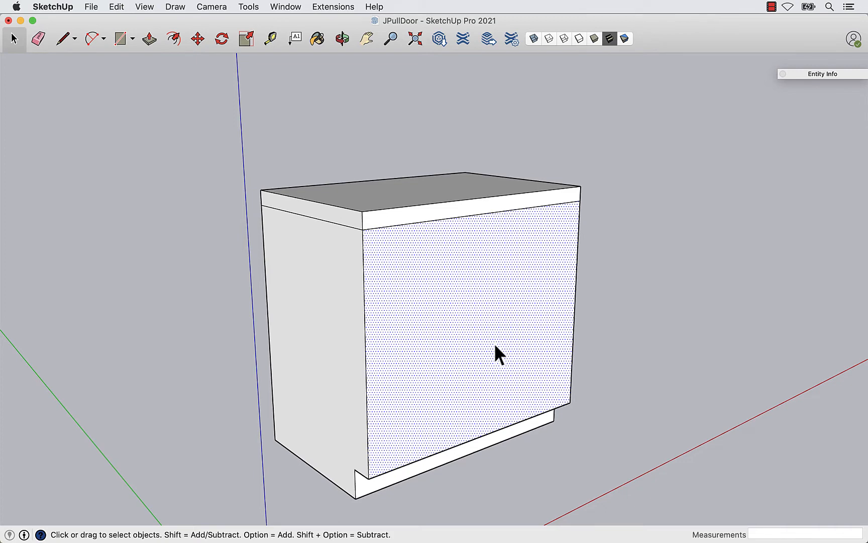
key("p")
left_click(475, 365)
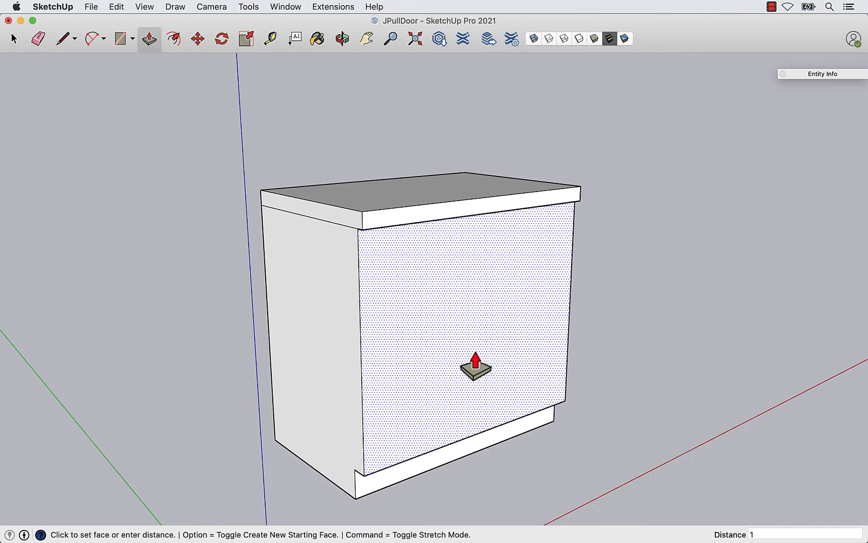
key("Return")
key("space")
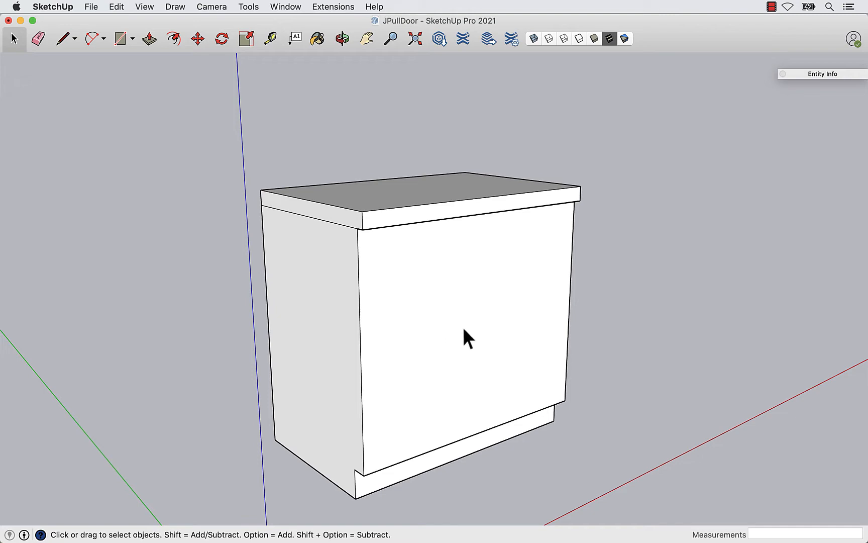
- Select only the countertop slab's geometry and make it a group
triple_click(437, 335)
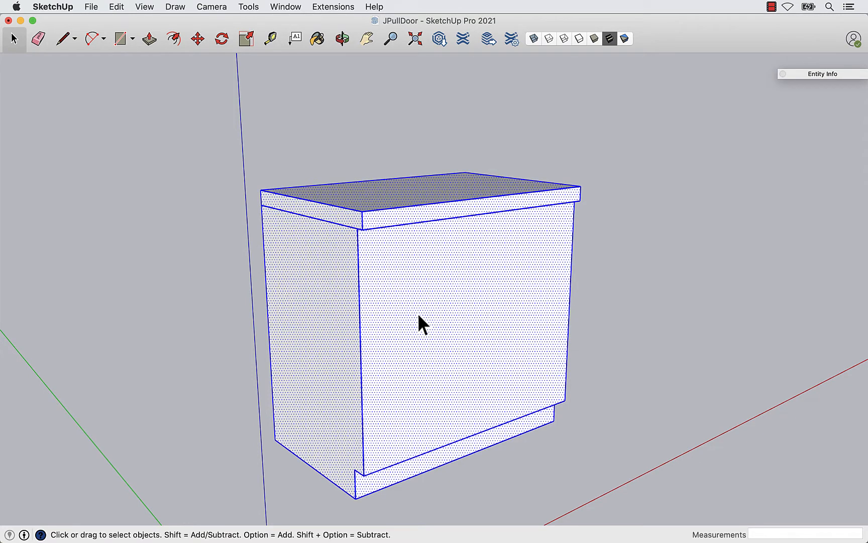
key("super+shift+a")
middle_click_drag(585, 269, 531, 237)
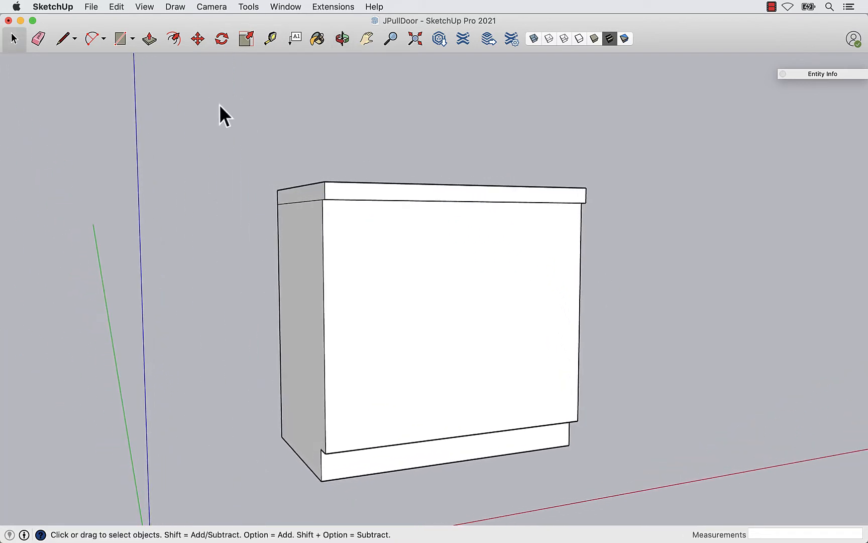
mouse_move(219, 104)
left_mouse_down()
mouse_move(589, 219)
mouse_move(627, 240)
left_mouse_up()
right_click(502, 191)
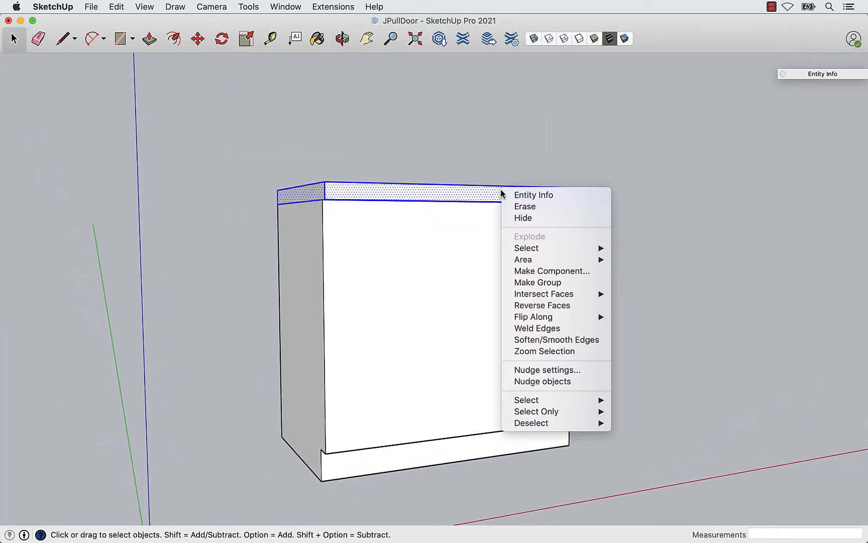
left_click(509, 283)
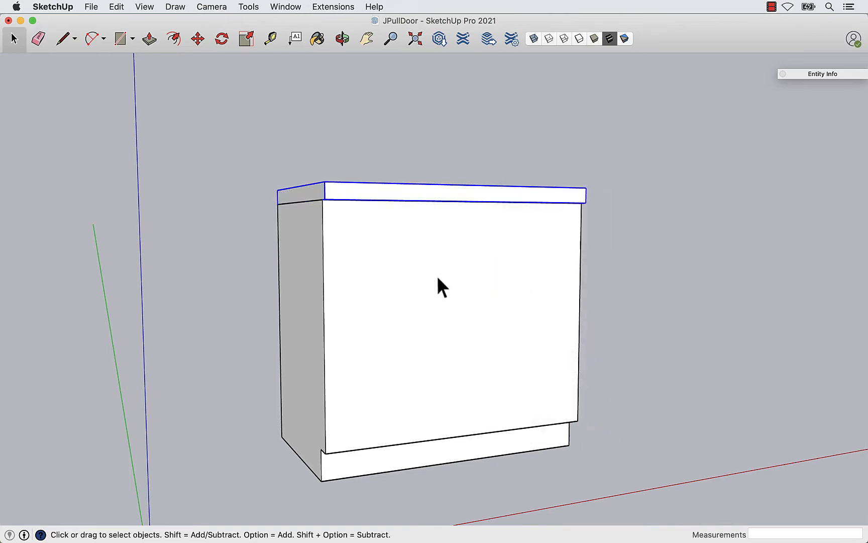
- Select all connected geometry of the base cabinet, make it a separate group, and clear the selection
triple_click(437, 275)
right_click(436, 275)
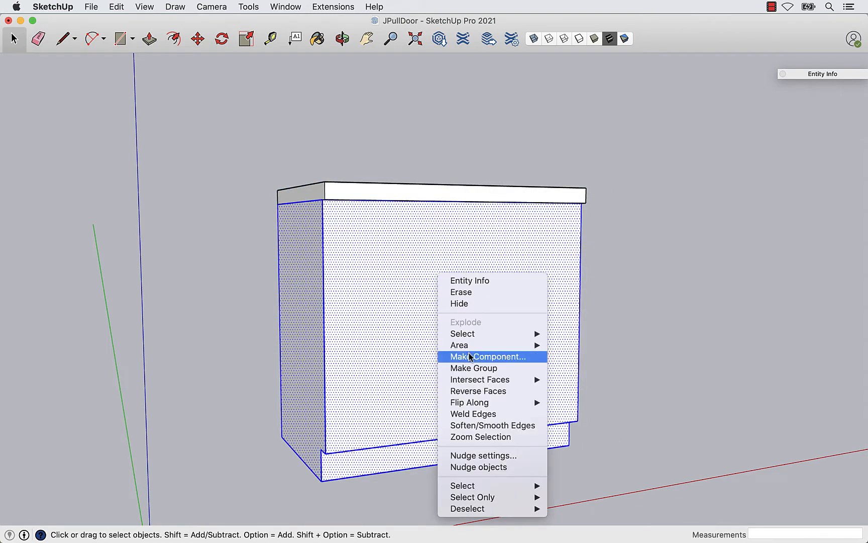
left_click(460, 367)
middle_click_drag(403, 312, 431, 366)
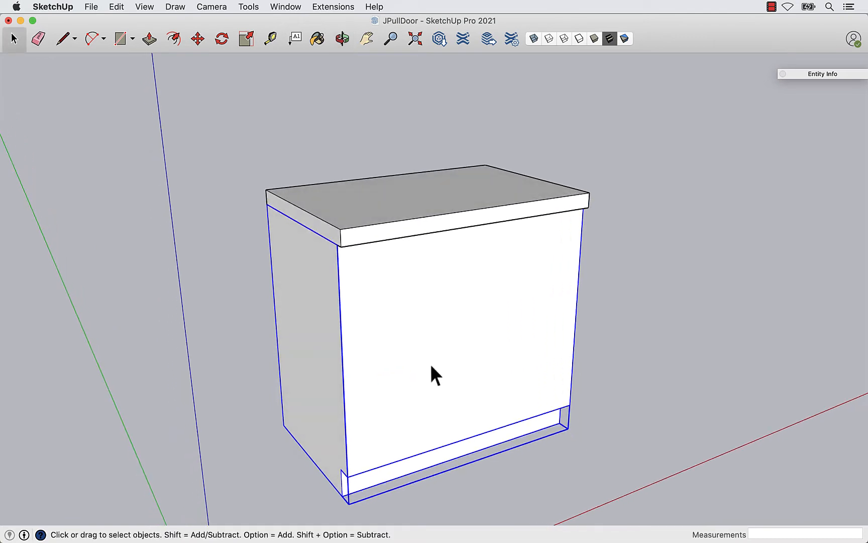
left_click(412, 226)
left_click(636, 296)
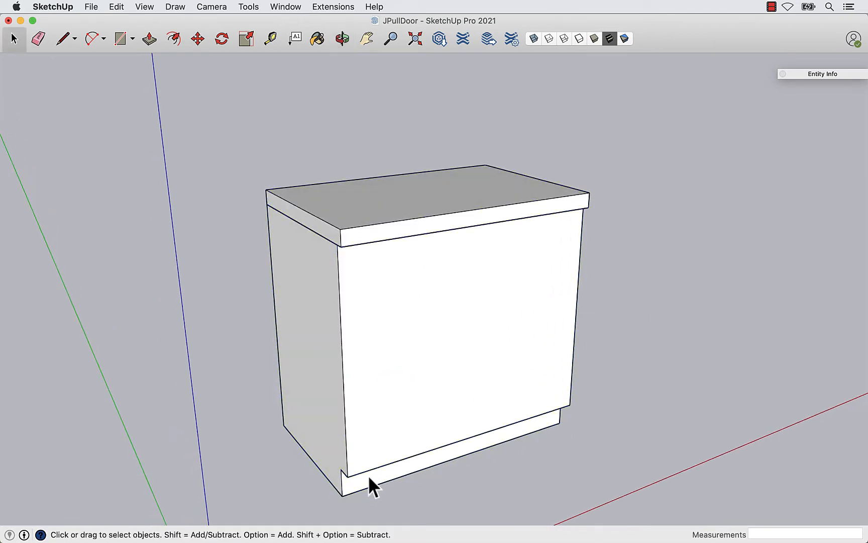
- Draw a 3' by 1' 3" rectangle over the lower half of the cabinet front, starting at its lower corner
key("r")
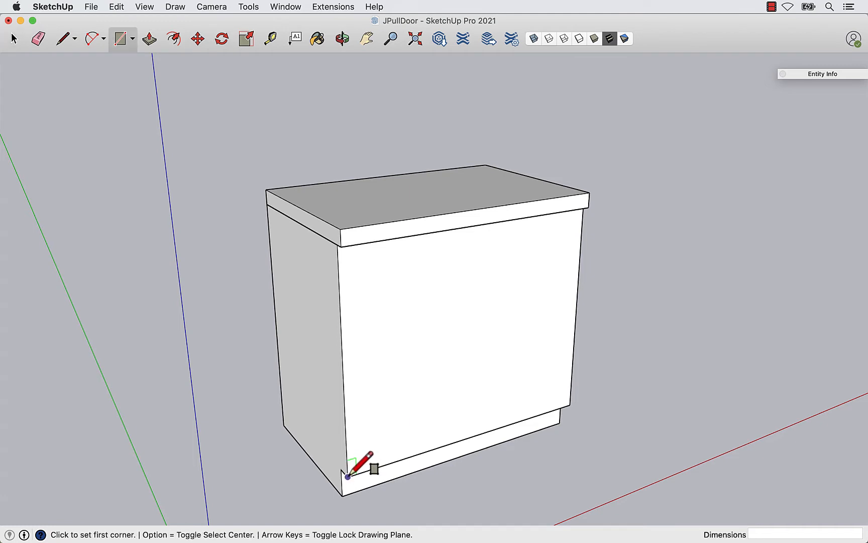
key("space")
key("r")
left_click(570, 404)
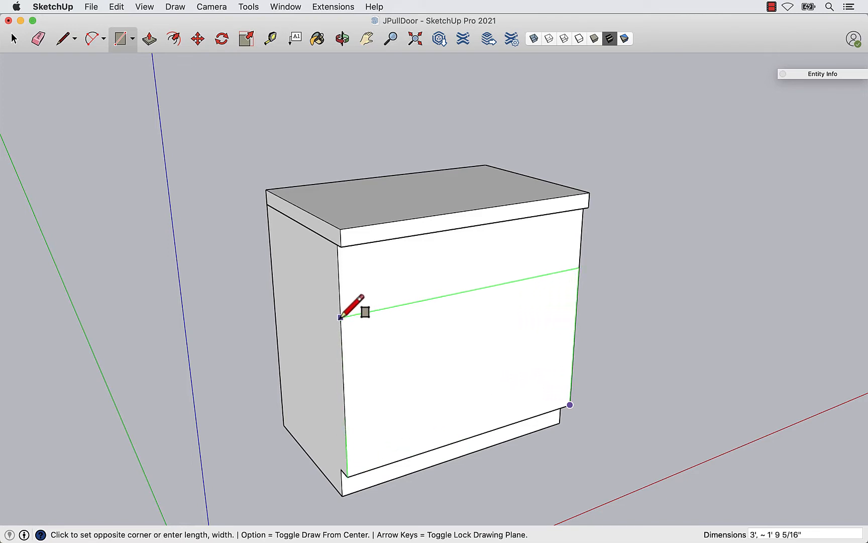
left_click(342, 367)
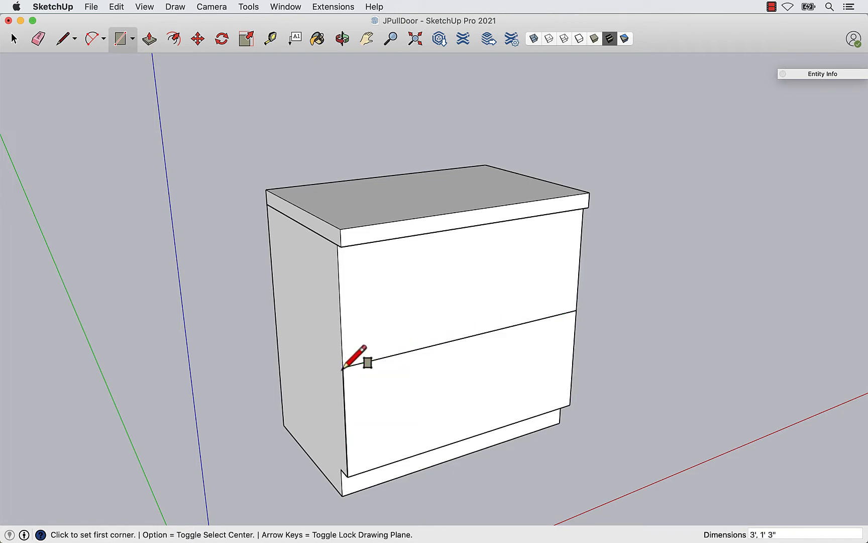
key("space")
- Make the lower drawer rectangle with its edges a component named "jpulldrawer"
left_click(425, 416)
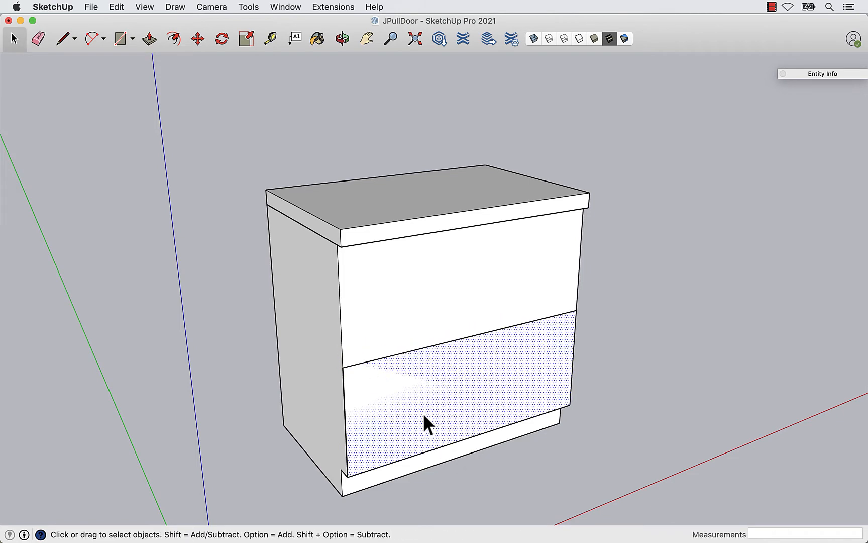
scroll(425, 416, "up", 1)
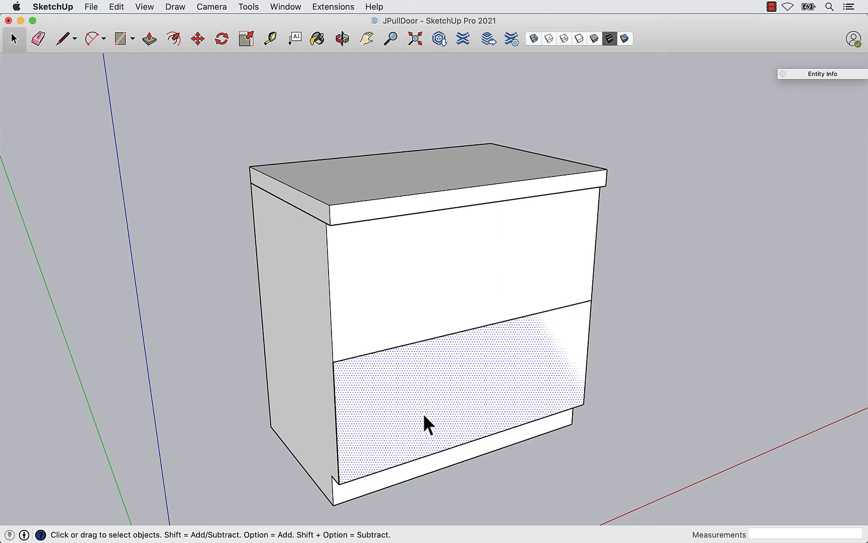
double_click(424, 415)
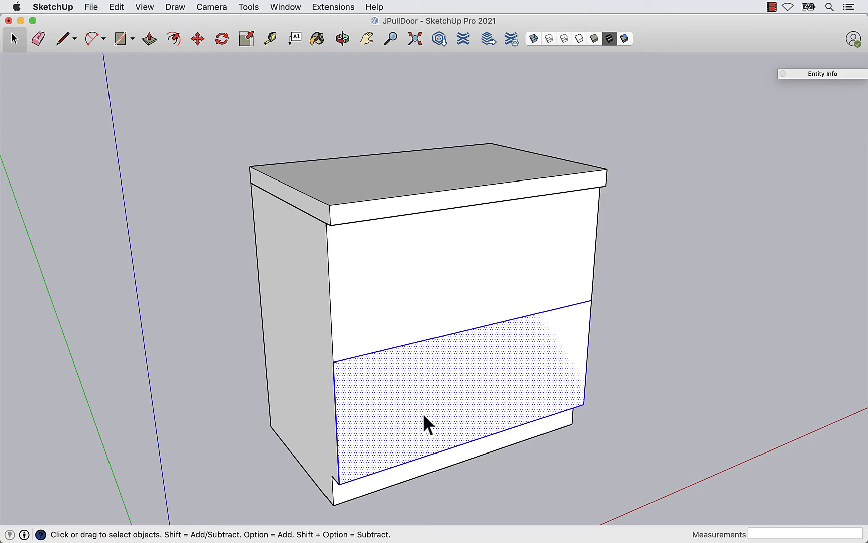
right_click(450, 390)
left_click(466, 390)
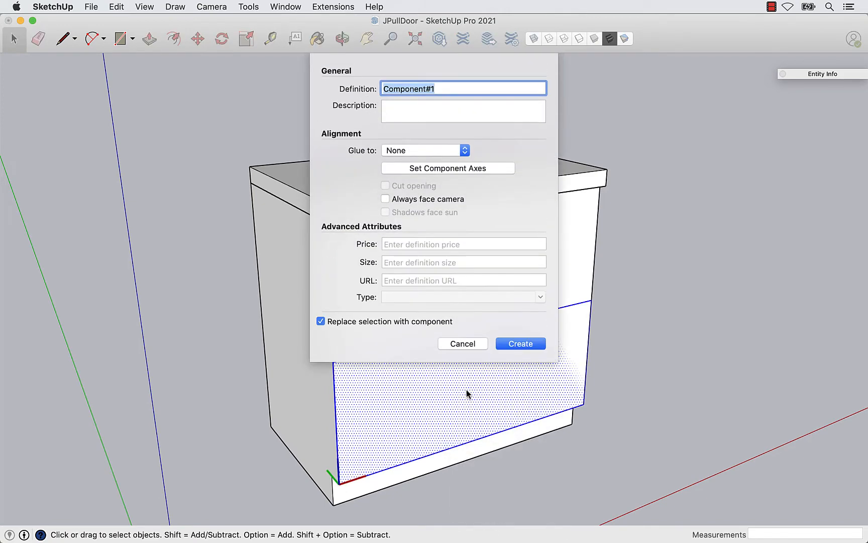
type("jpulldrawer")
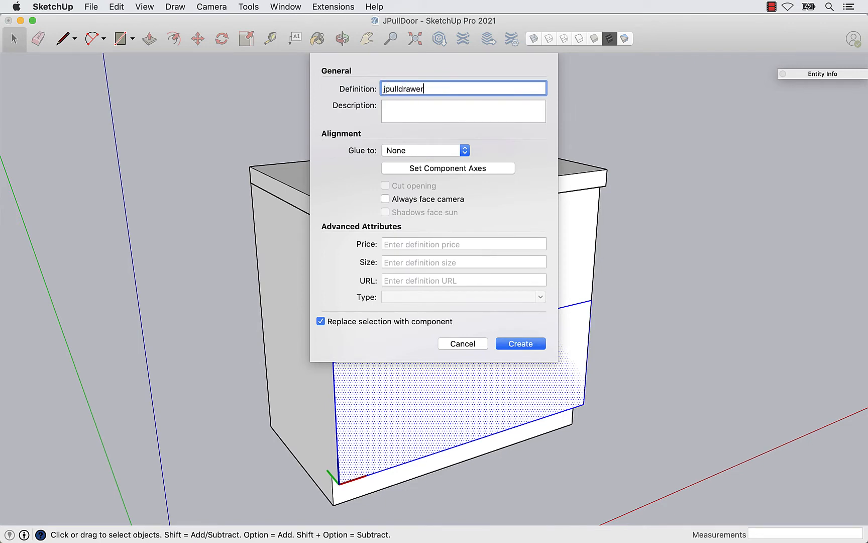
key("Return")
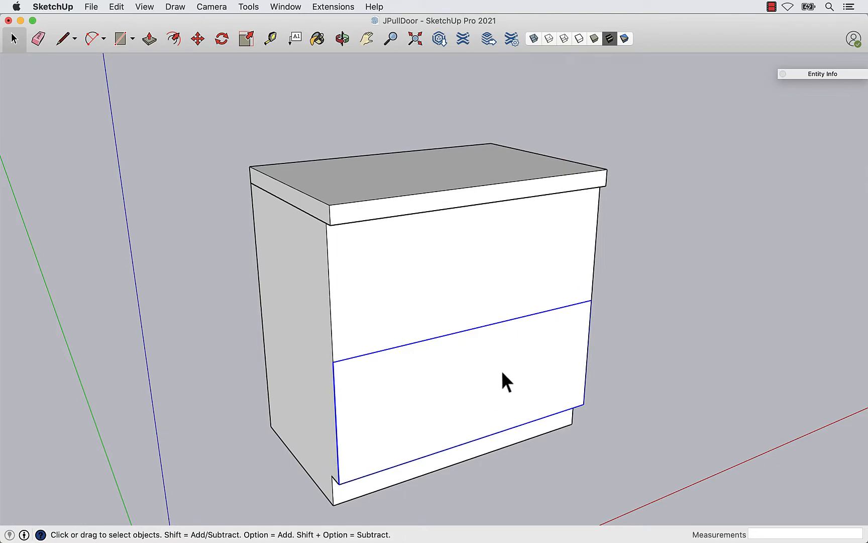
- Open the jpulldrawer component for editing and extrude its face outward 1" to give the drawer front thickness
double_click(493, 369)
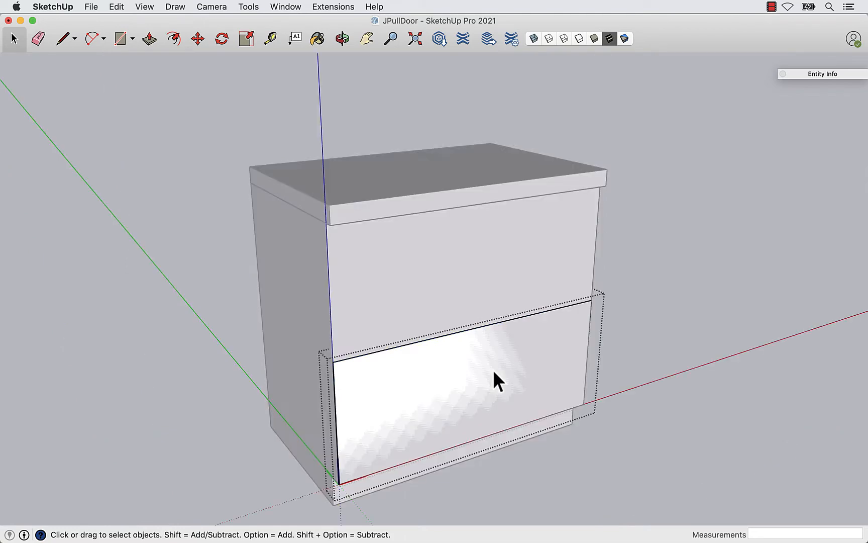
key("p")
left_click(494, 392)
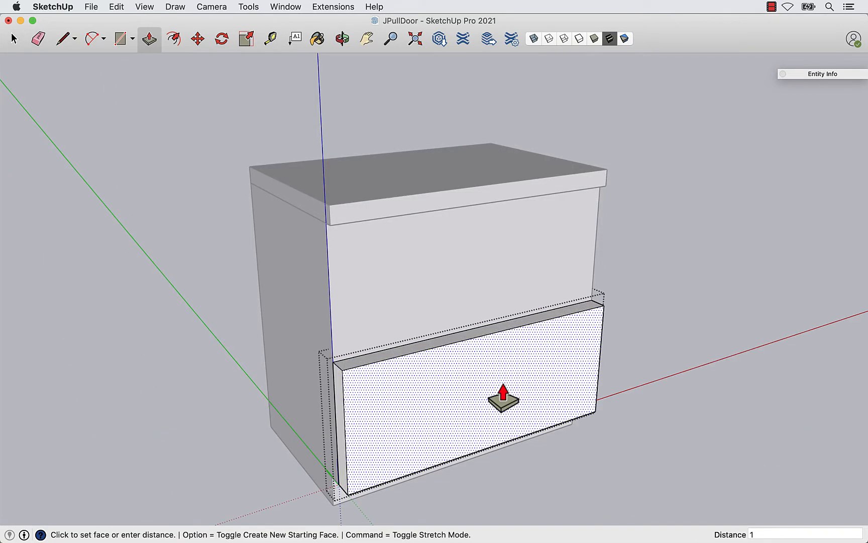
type("1")
key("Return")
key("space")
scroll(323, 397, "up", 3)
middle_click_drag(324, 401, 366, 291)
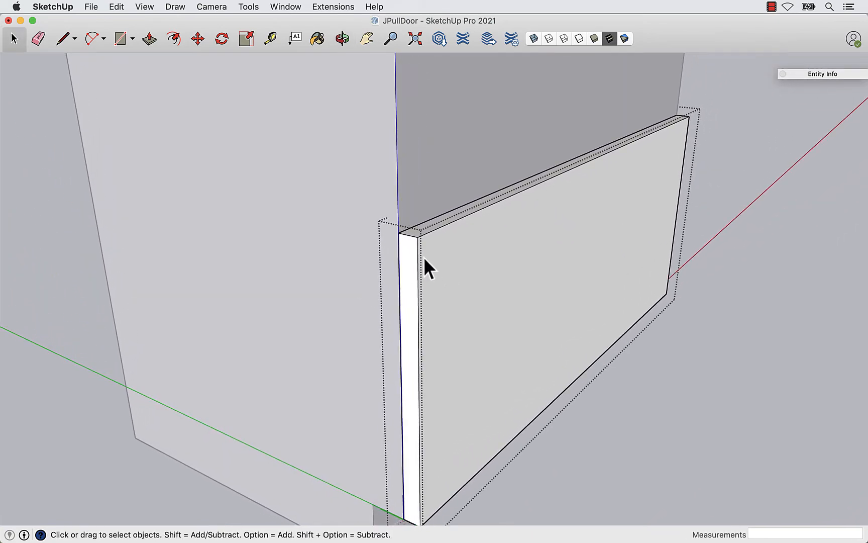
- Outline a notch on the drawer front's end face: a line down from the top edge near the cabinet, and an about 7/8" line across to the front edge
scroll(423, 259, "up", 5)
key("l")
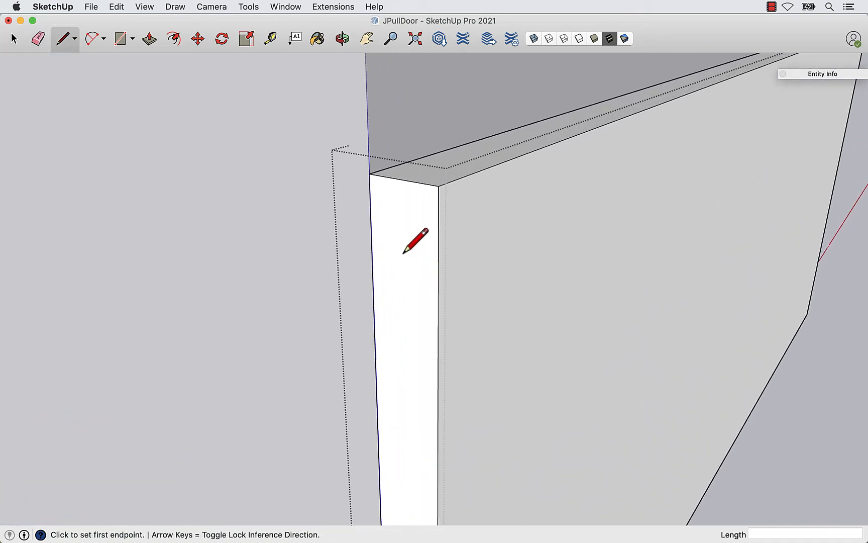
scroll(381, 175, "up", 1)
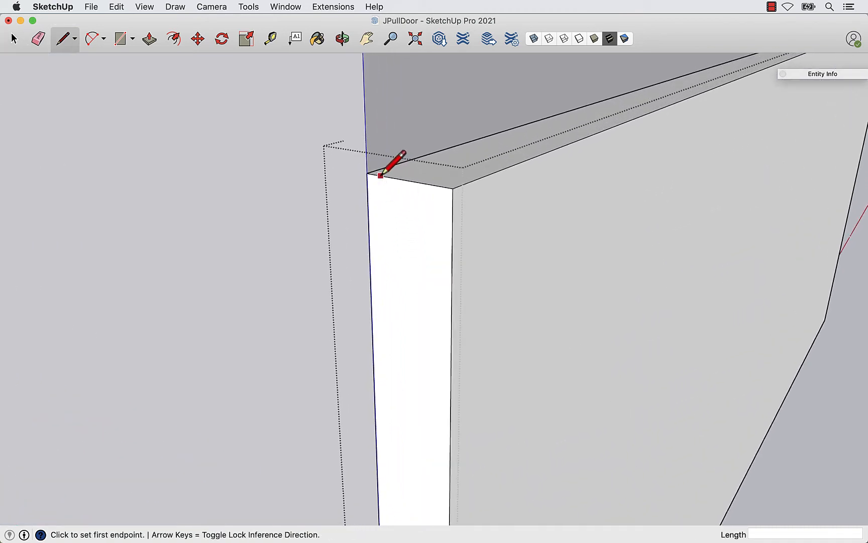
left_click(380, 175)
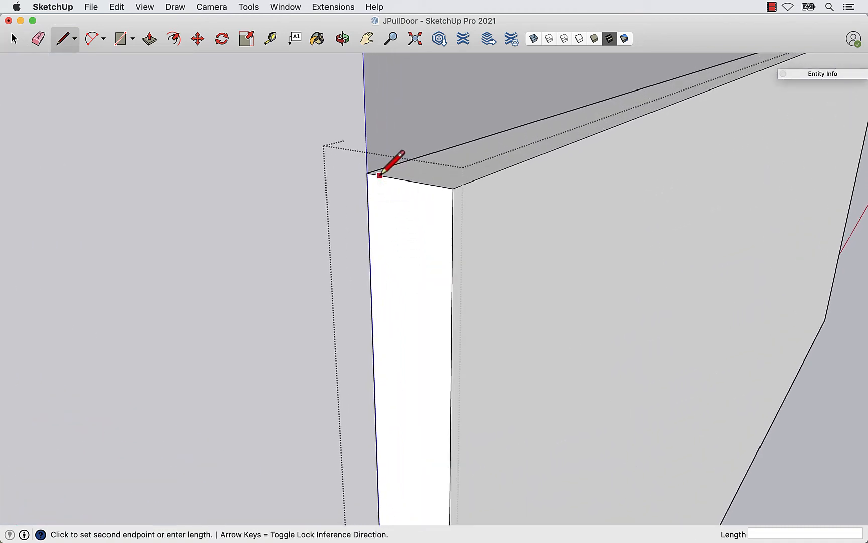
left_click(381, 230)
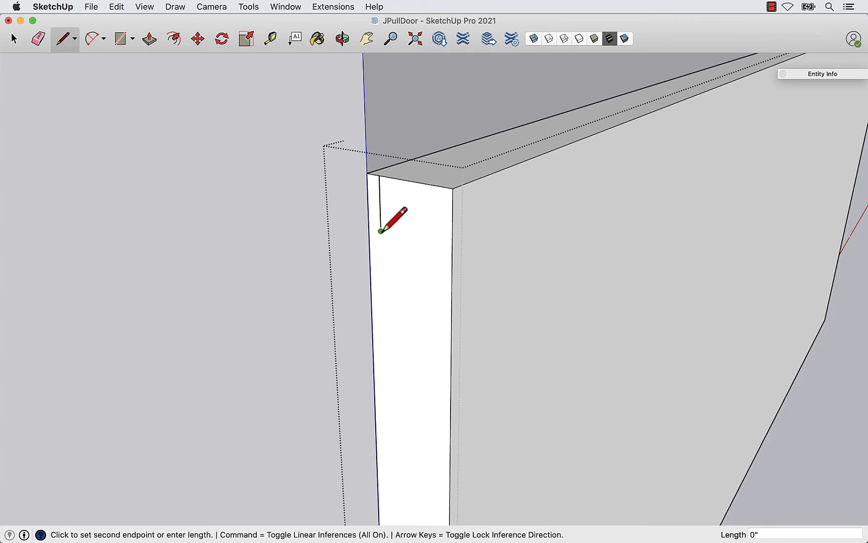
left_click(452, 245)
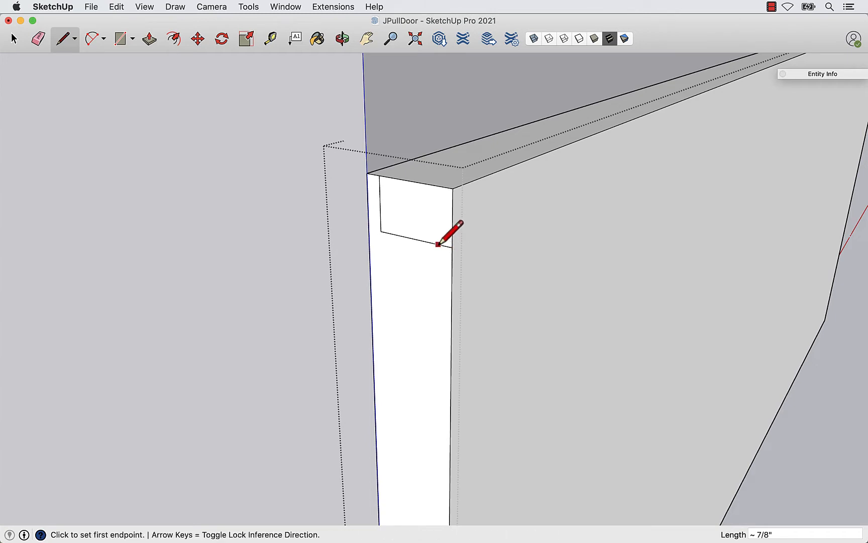
- Try an arc with a 3/8" bulge below the notch's full-width lower line and undo it
scroll(437, 245, "up", 2)
key("a")
left_click(361, 226)
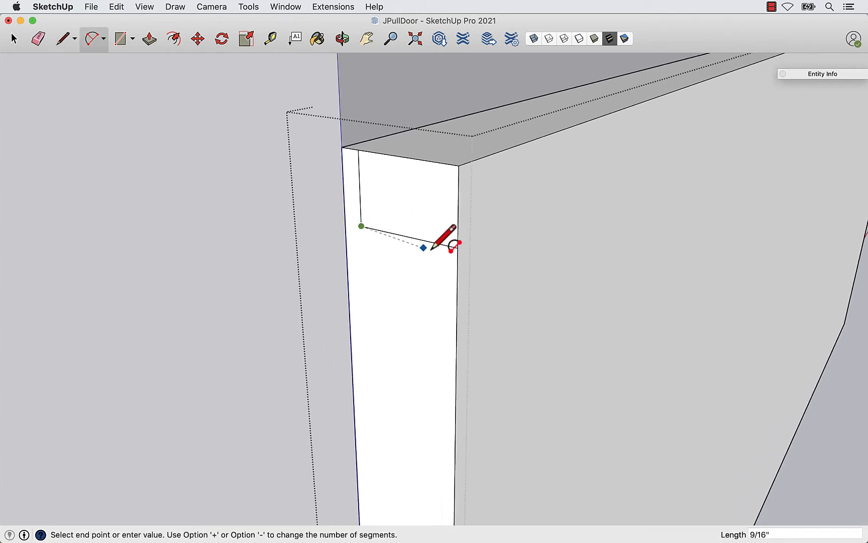
left_click(457, 247)
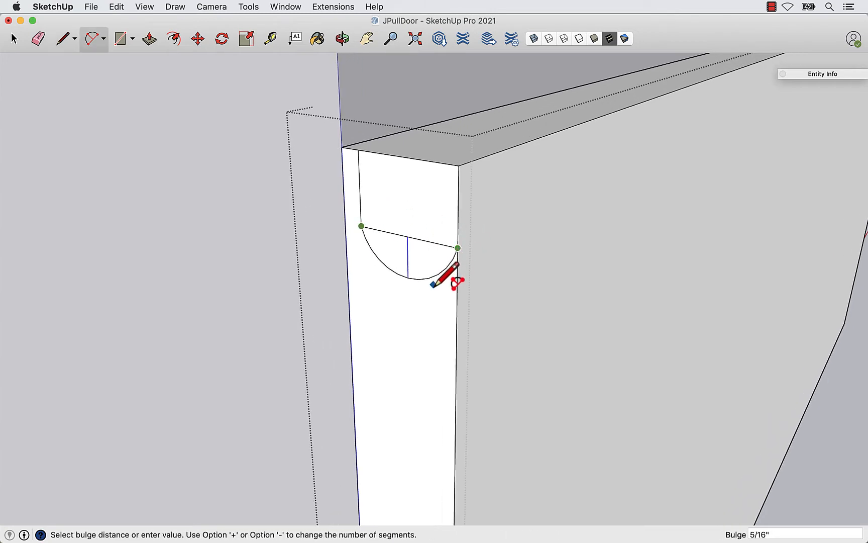
left_click(454, 284)
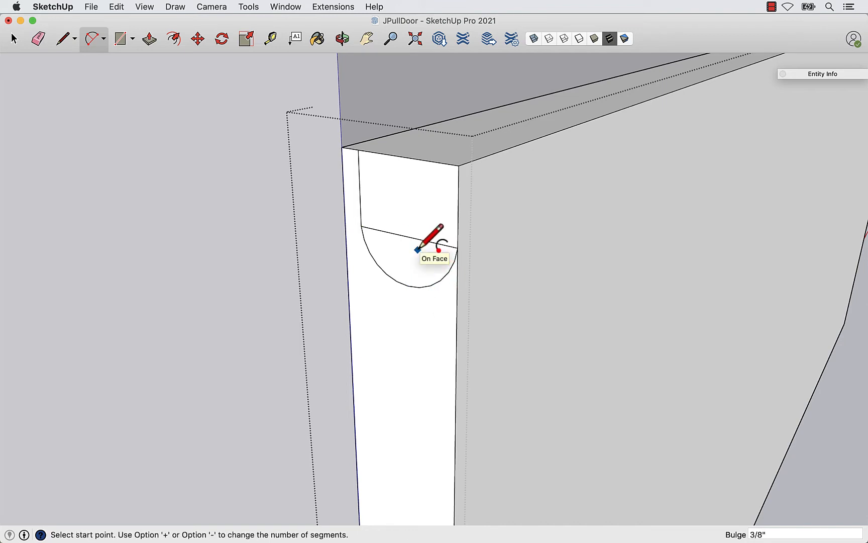
key("super+z")
- Draw an arc with about 3/8" bulge from just inside the notch's front edge to its inner corner, and erase the line spanning it
left_click(449, 246)
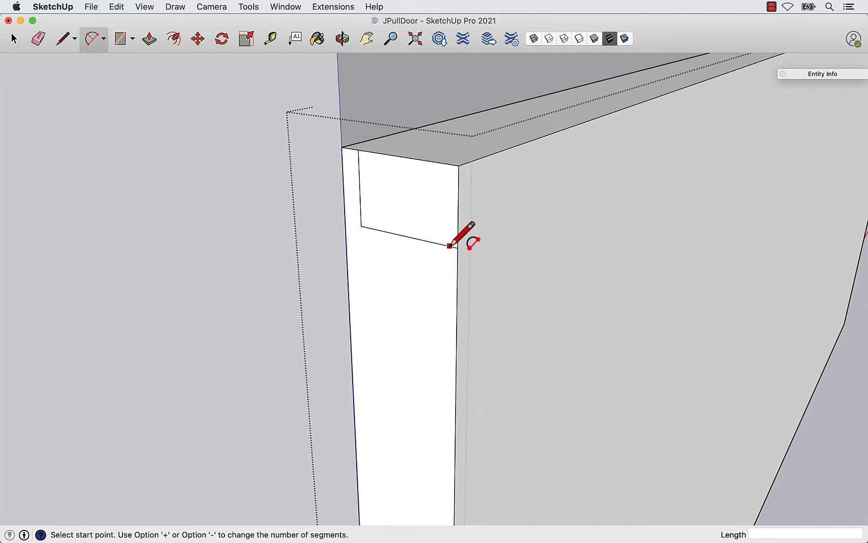
left_click(362, 225)
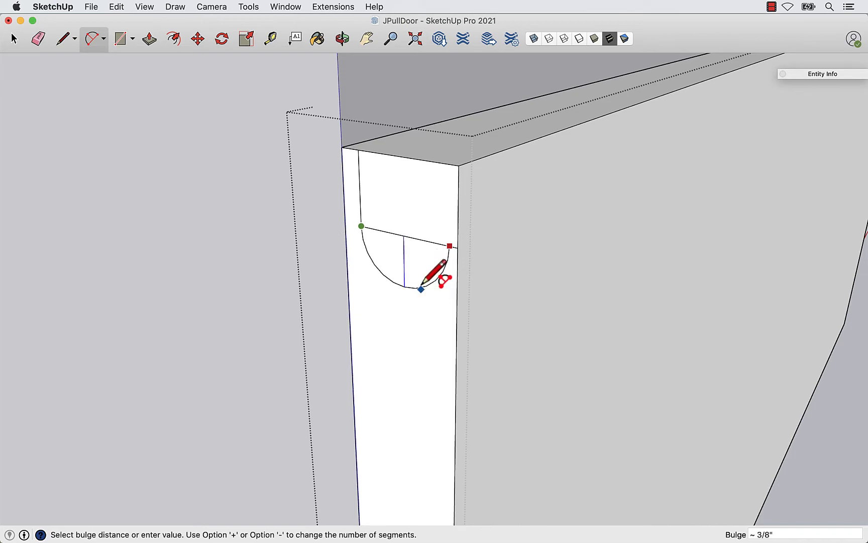
left_click(421, 287)
key("e")
left_click(423, 239)
key("space")
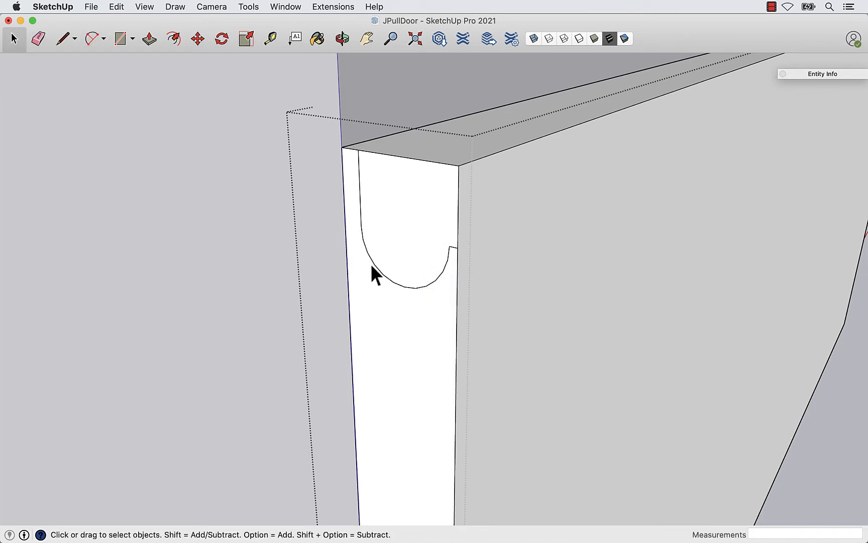
- Push the J-shaped profile through the full length of the drawer front to cut the pull groove, and close the component
scroll(369, 264, "down", 5)
scroll(394, 262, "up", 1)
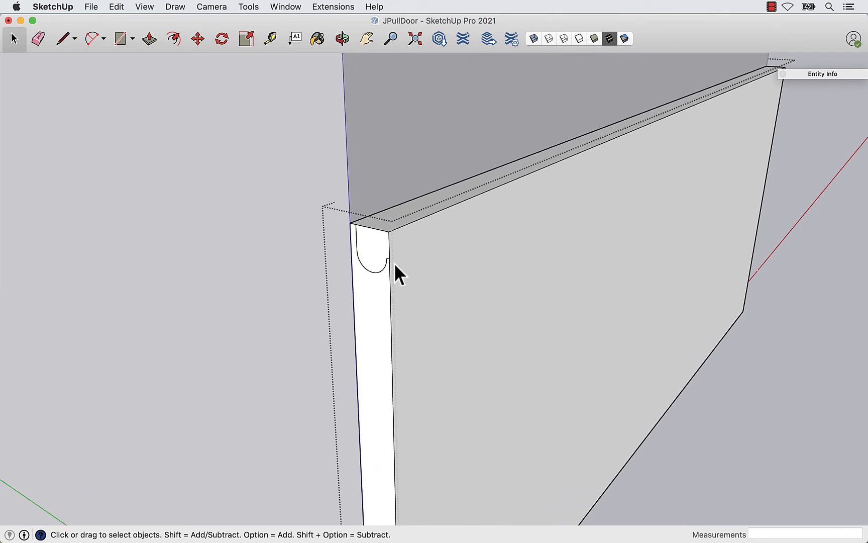
scroll(370, 276, "down", 1)
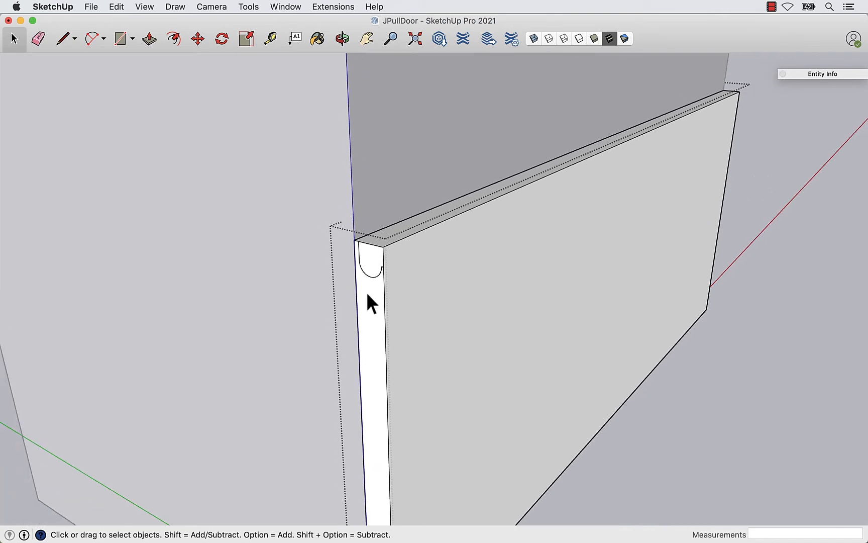
key("p")
left_click(369, 273)
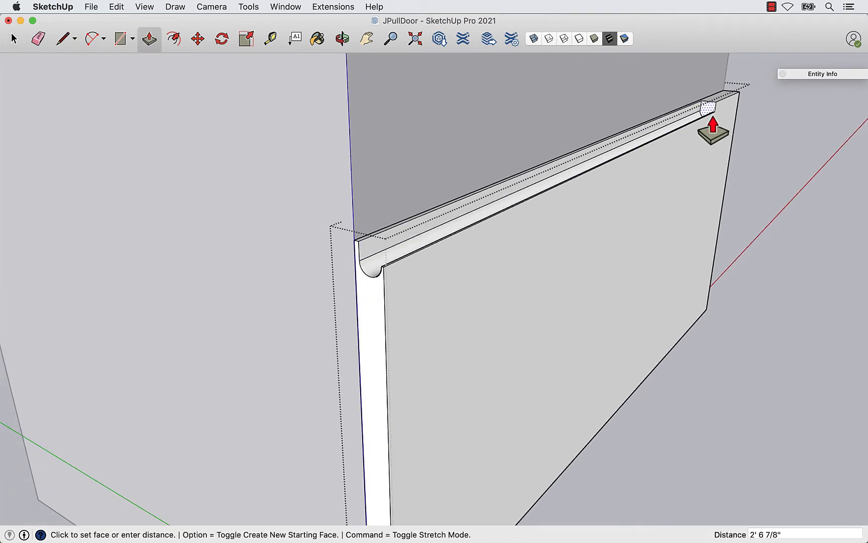
left_click(737, 108)
key("space")
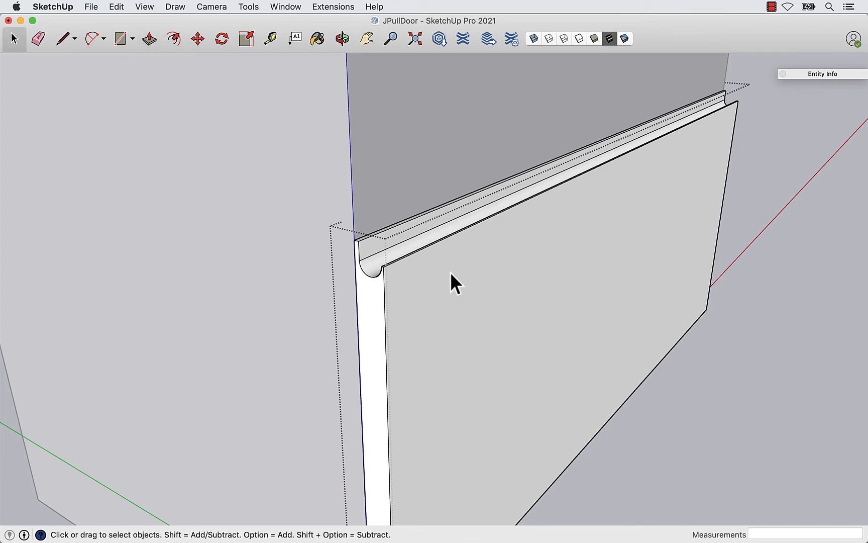
left_click(771, 261)
- Reopen the jpulldrawer component and soften the long edges inside the groove, along its upper rim and along the front lip
scroll(435, 239, "down", 5)
scroll(435, 238, "up", 5)
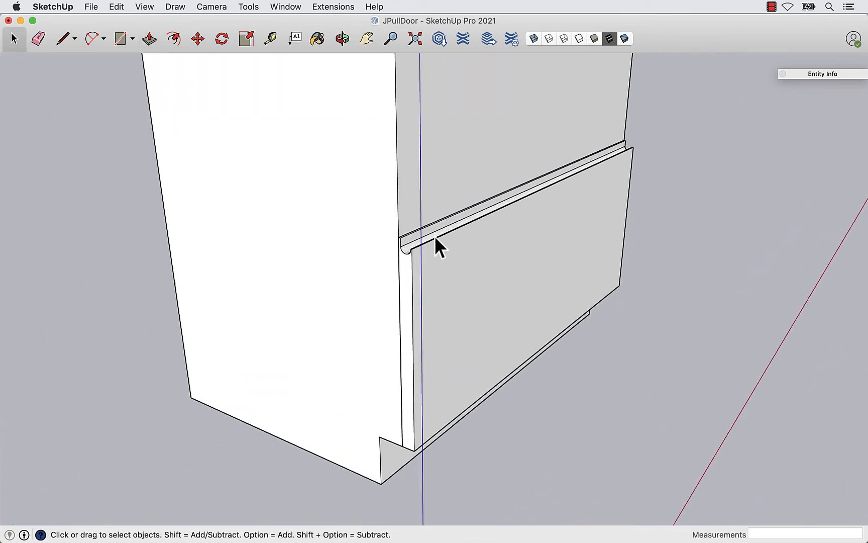
middle_click_drag(481, 286, 455, 298)
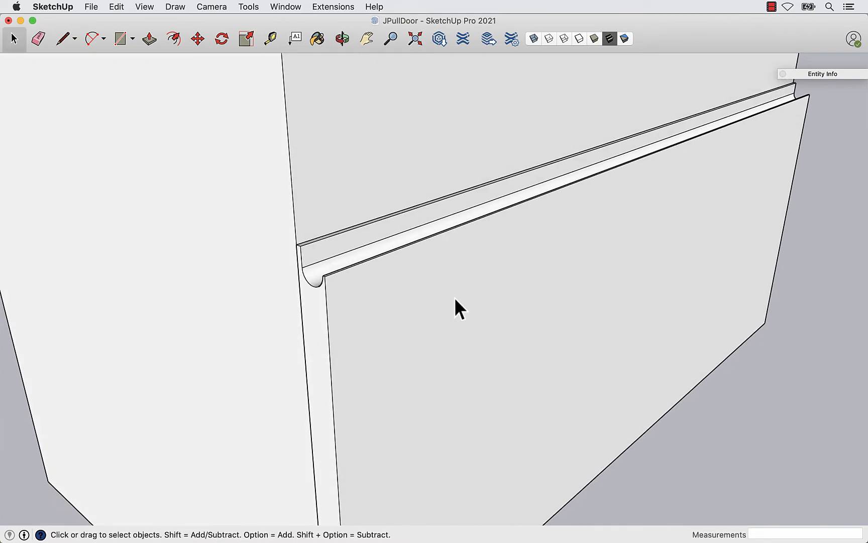
double_click(375, 285)
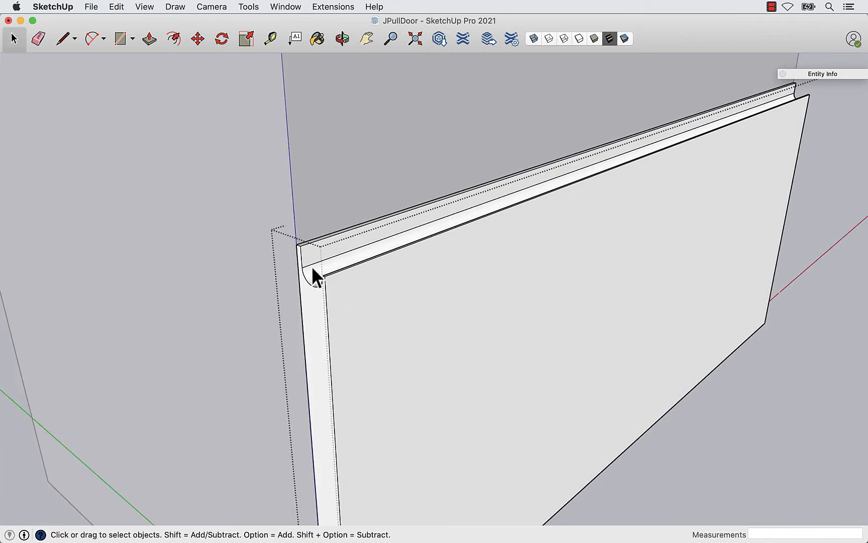
scroll(311, 266, "up", 3)
key("e")
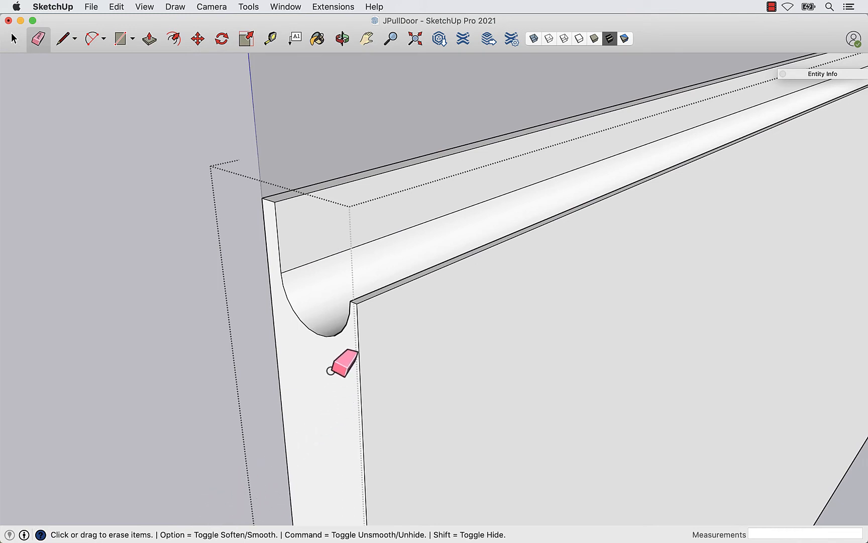
left_click(324, 255, "alt")
left_click(304, 196, "alt")
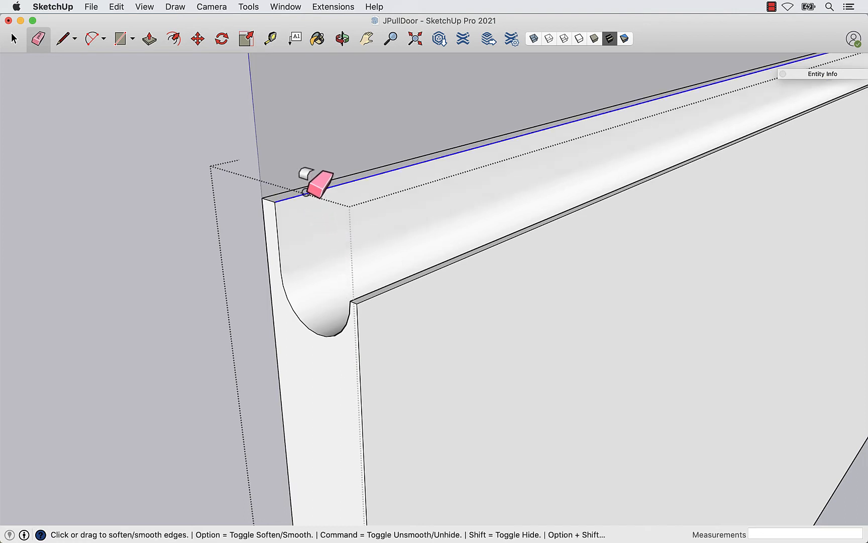
left_click(378, 287, "alt")
scroll(304, 300, "down", 3)
scroll(305, 301, "down", 1)
key("space")
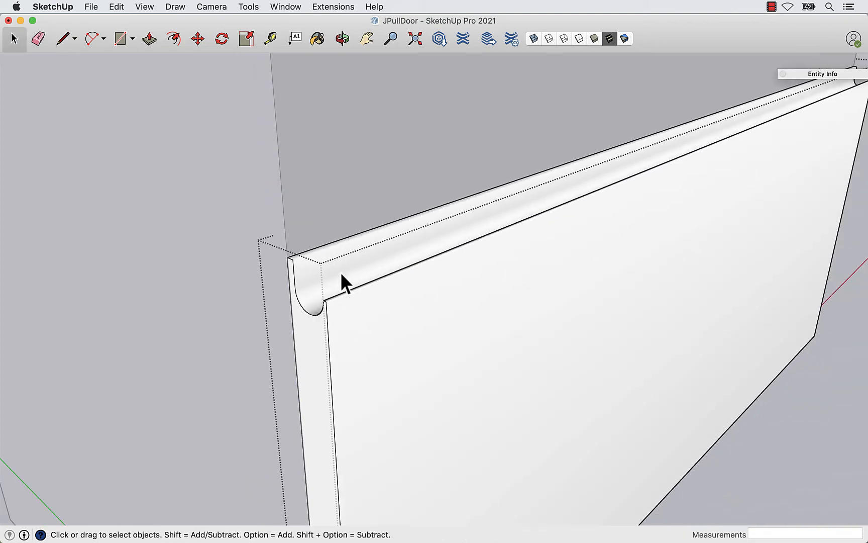
- Close the component and copy the lower drawer front 1' 3" straight up, from its lower back corner to its upper back corner
scroll(272, 344, "down", 5)
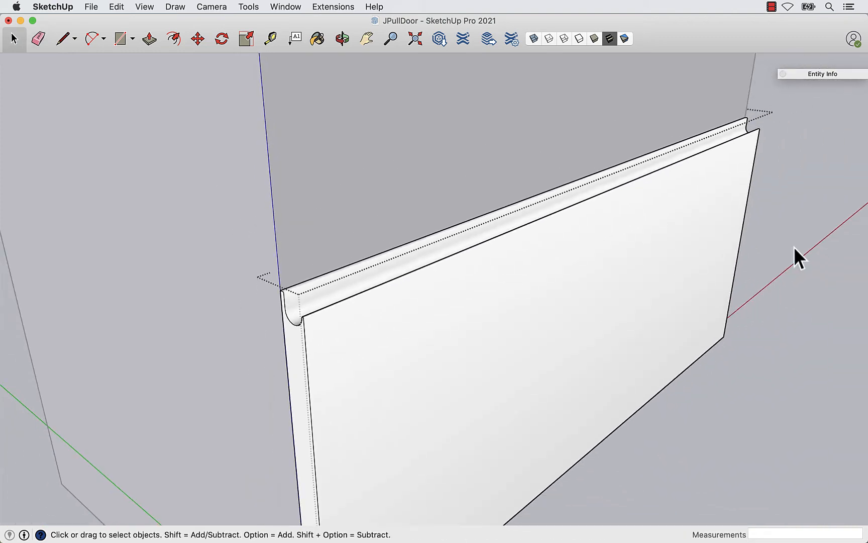
scroll(793, 247, "down", 8)
left_click(559, 413)
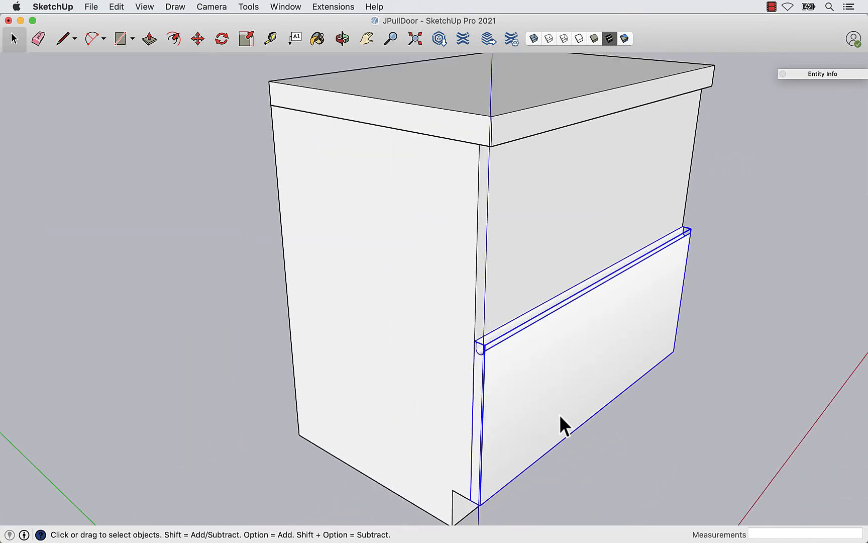
middle_click_drag(559, 414, 479, 346)
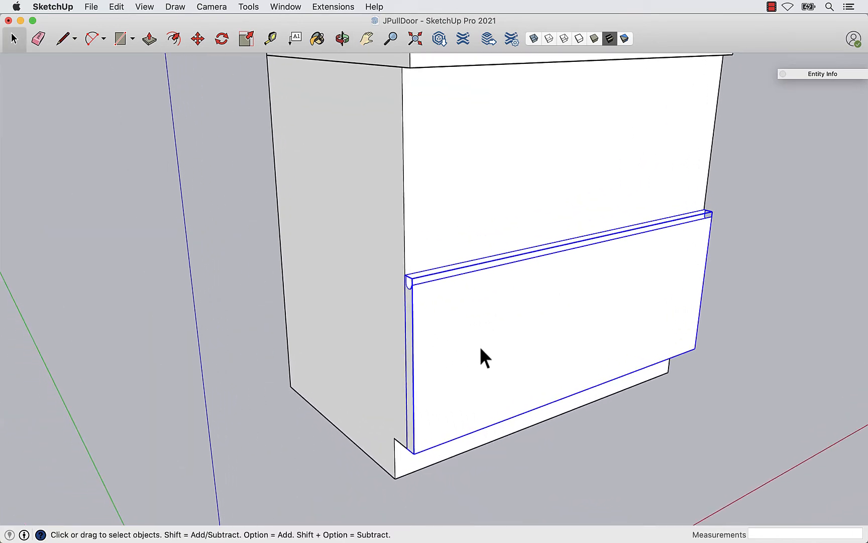
scroll(480, 346, "down", 1)
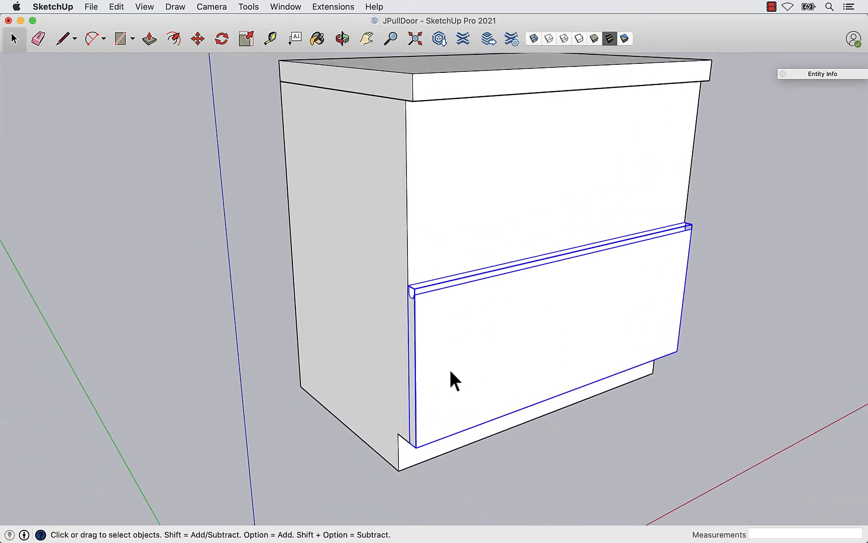
scroll(451, 372, "up", 1)
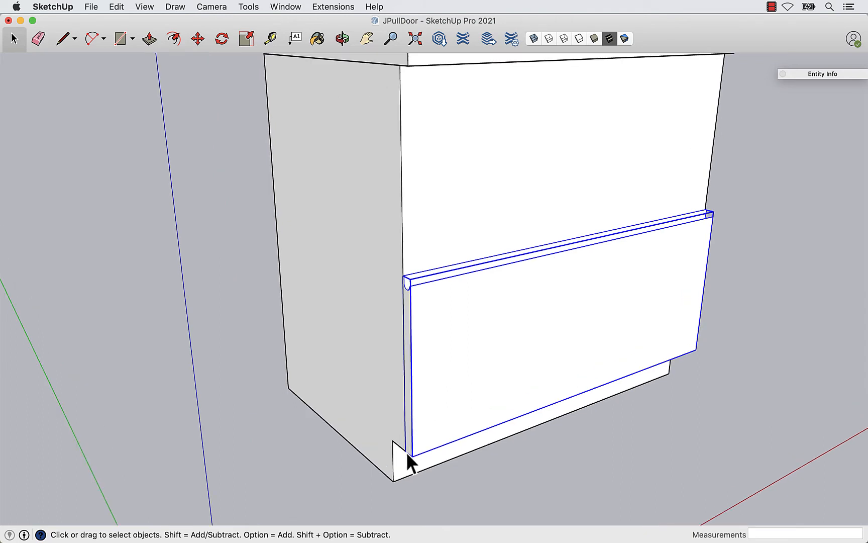
scroll(406, 452, "up", 1)
key("m")
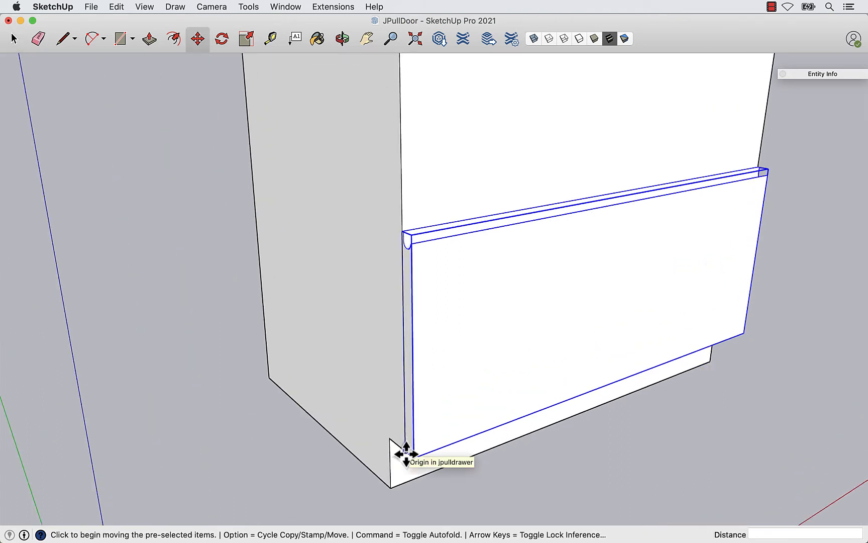
key("alt")
left_click(406, 451)
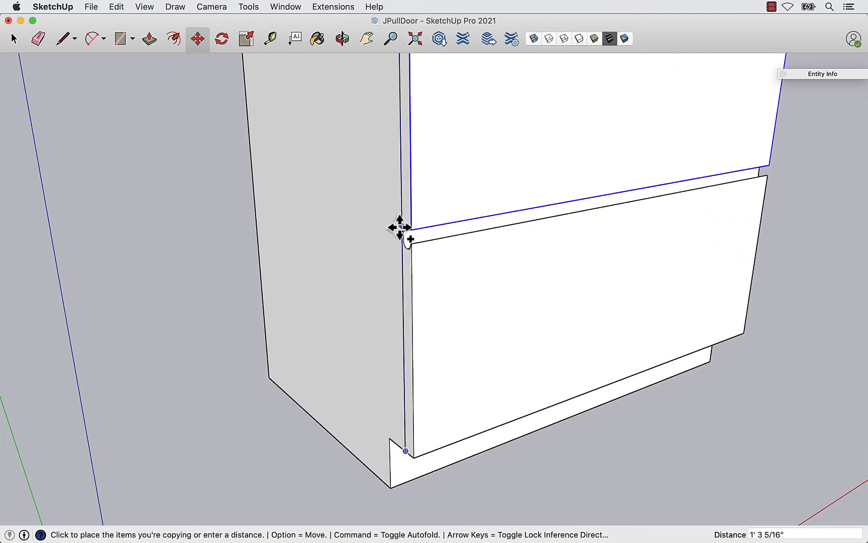
left_click(403, 236)
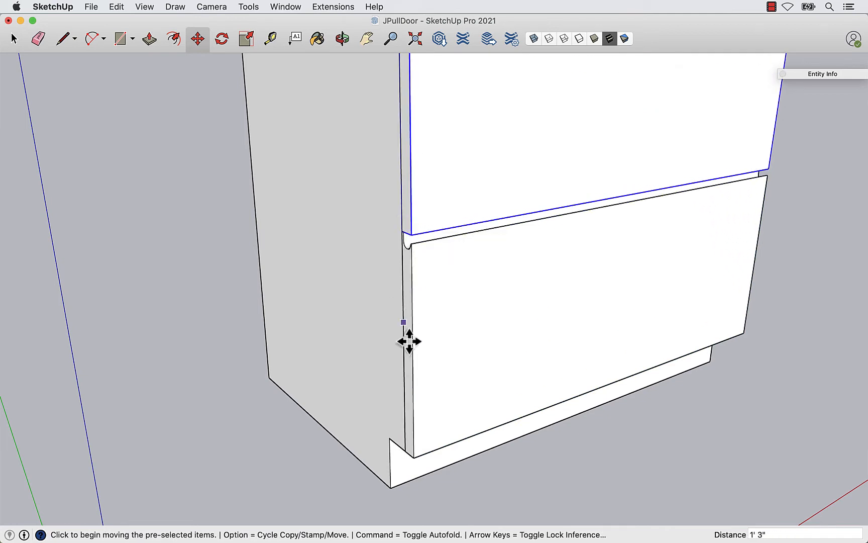
scroll(407, 341, "down", 3)
middle_click_drag(507, 219, 464, 248)
key("space")
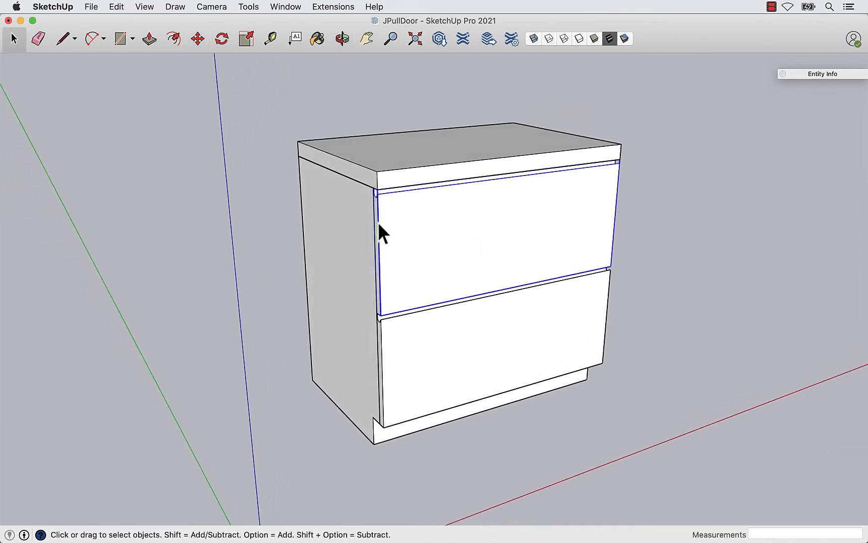
- Make the upper drawer front a unique component, and select each drawer front in turn
scroll(446, 220, "up", 2)
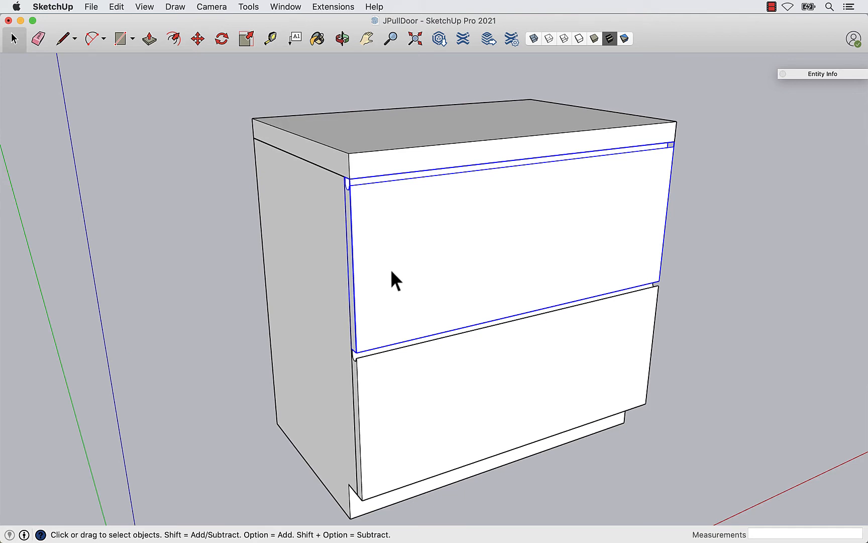
right_click(421, 274)
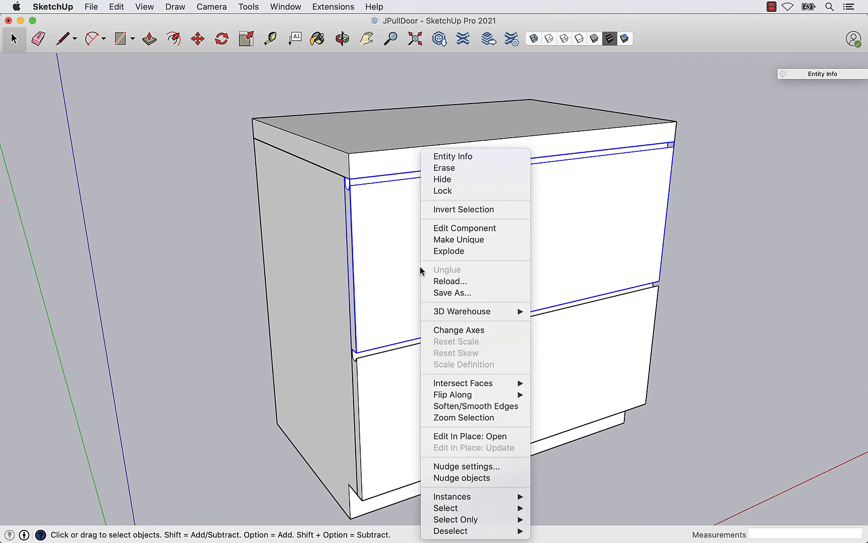
left_click(451, 240)
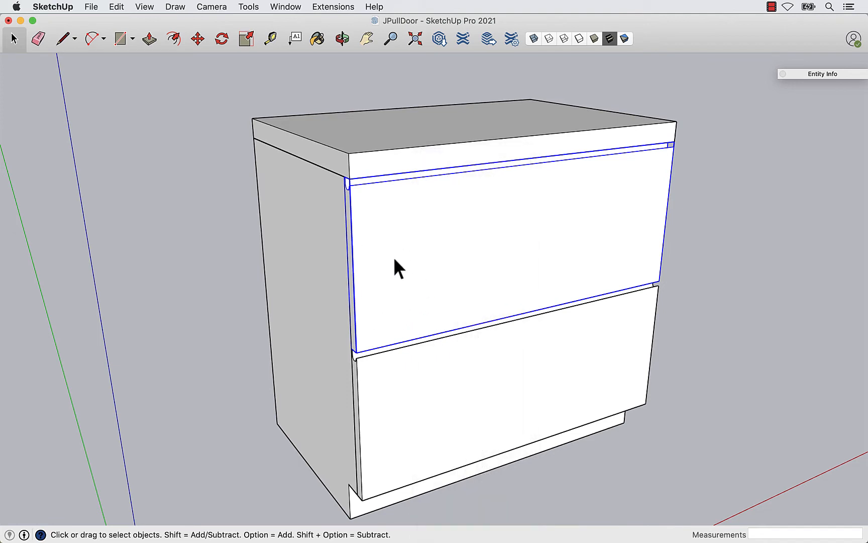
left_click(406, 414)
left_click(440, 292)
- Open the unique upper drawer front component and select its bottom face with the surrounding edges
double_click(420, 289)
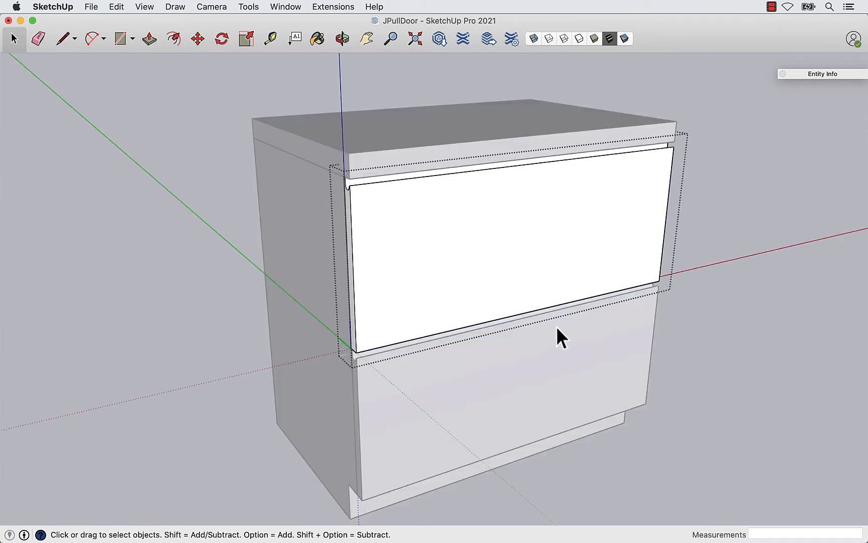
key("o")
left_click_drag(558, 335, 497, 249)
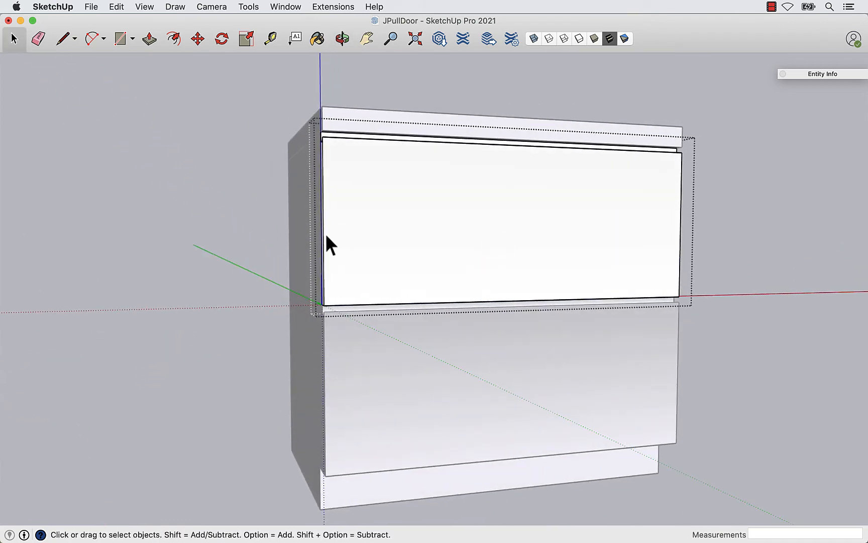
left_click_drag(267, 226, 759, 354)
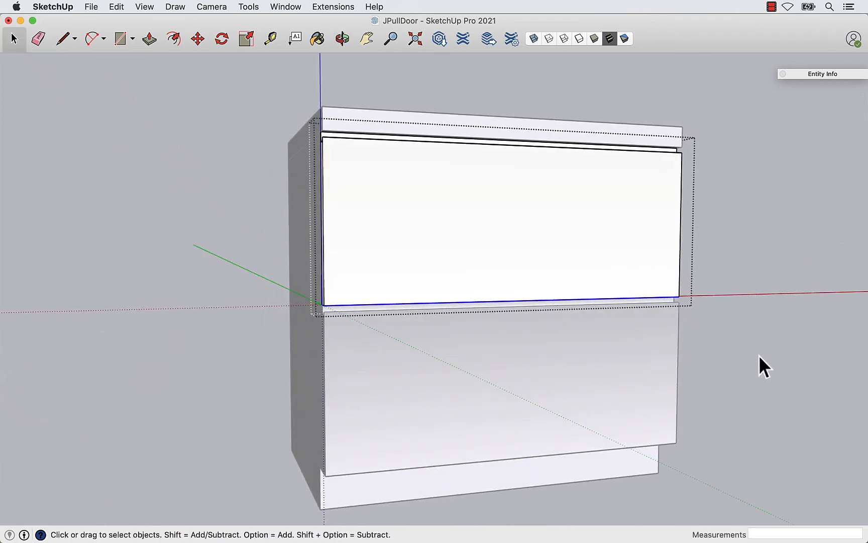
middle_click_drag(442, 332, 583, 365)
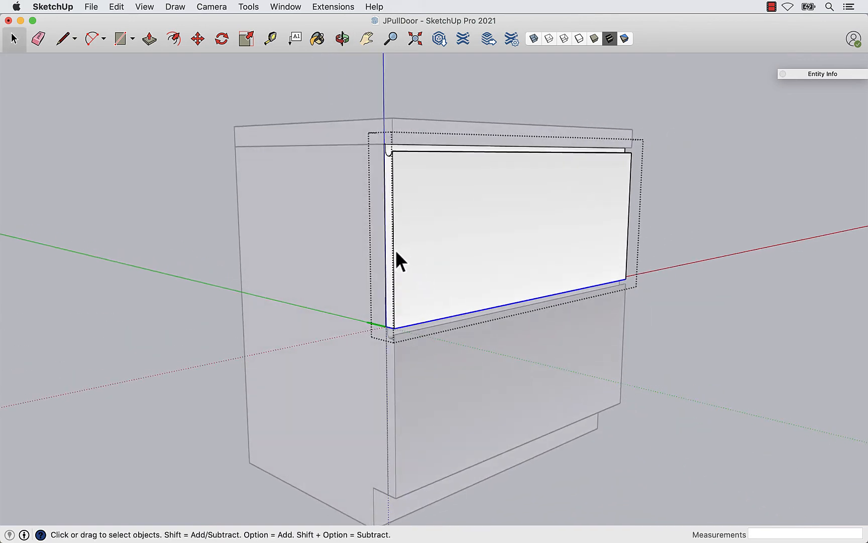
scroll(384, 322, "up", 2)
key("m")
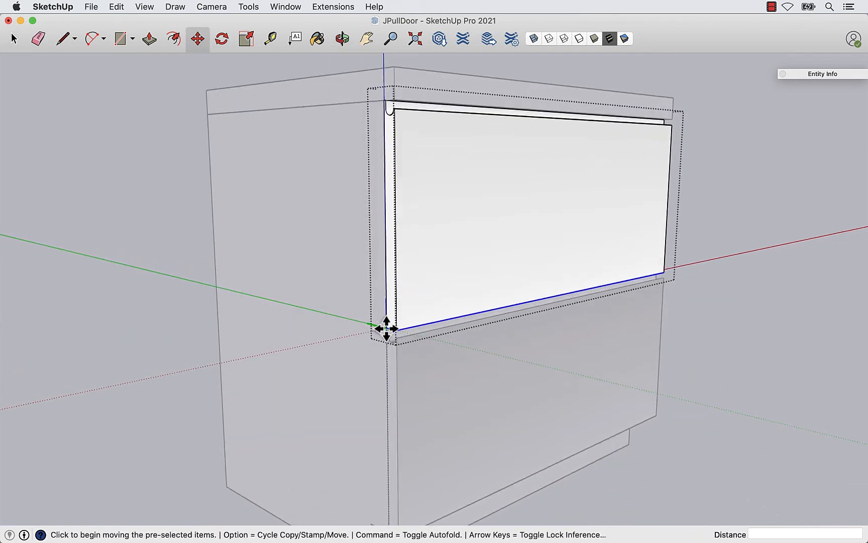
left_click(385, 327)
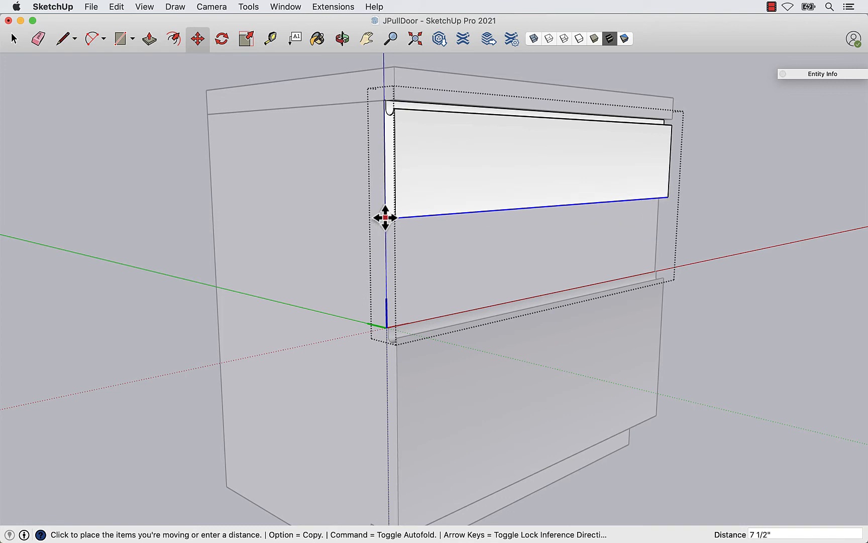
key("space")
key("Escape")
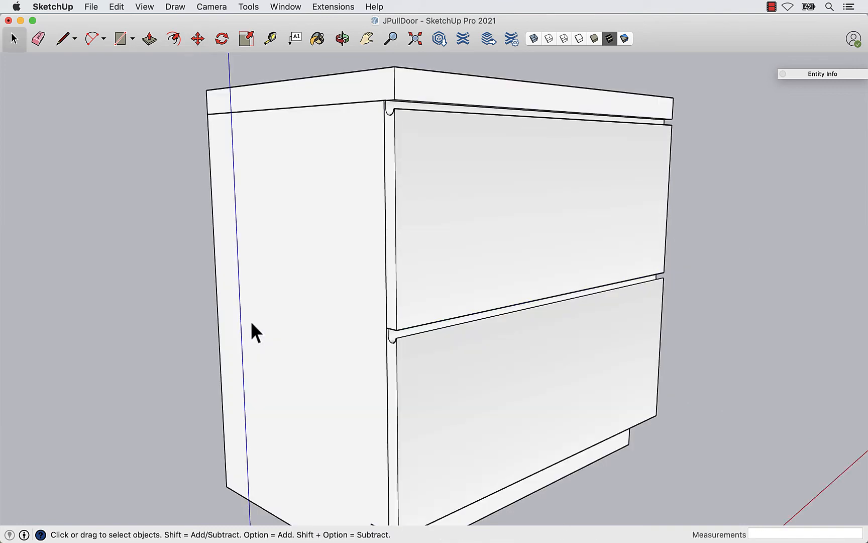
- Draw a vertical line along the upper drawer front's back edge and a short horizontal line from its midpoint across the cabinet side
key("l")
left_click(387, 327)
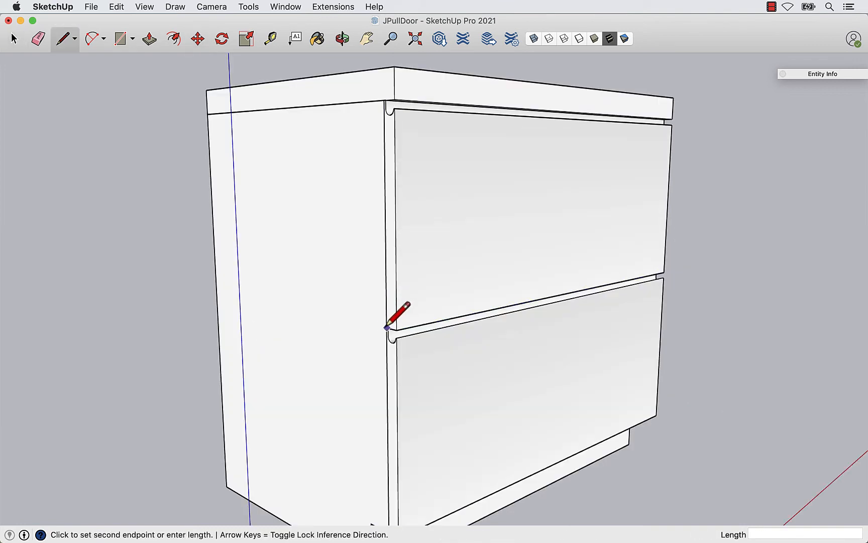
left_click(384, 104)
key("space")
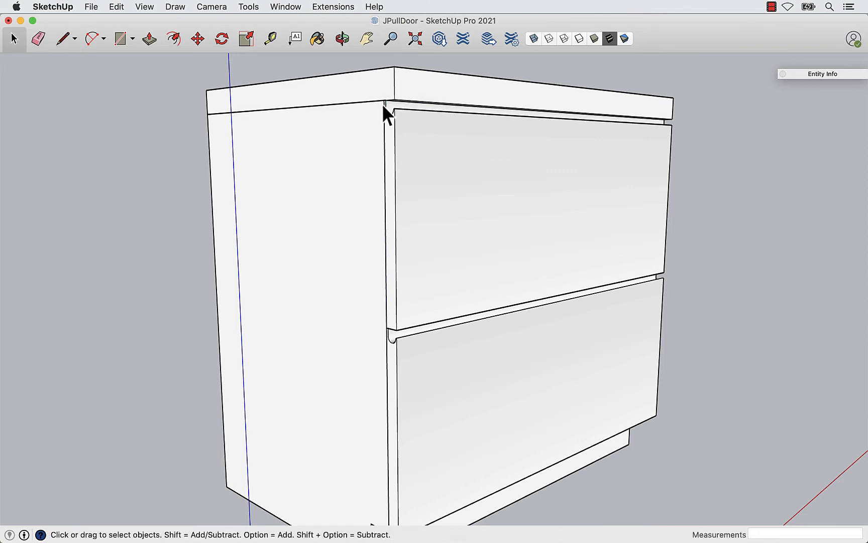
left_click(385, 147)
key("l")
left_click(386, 217)
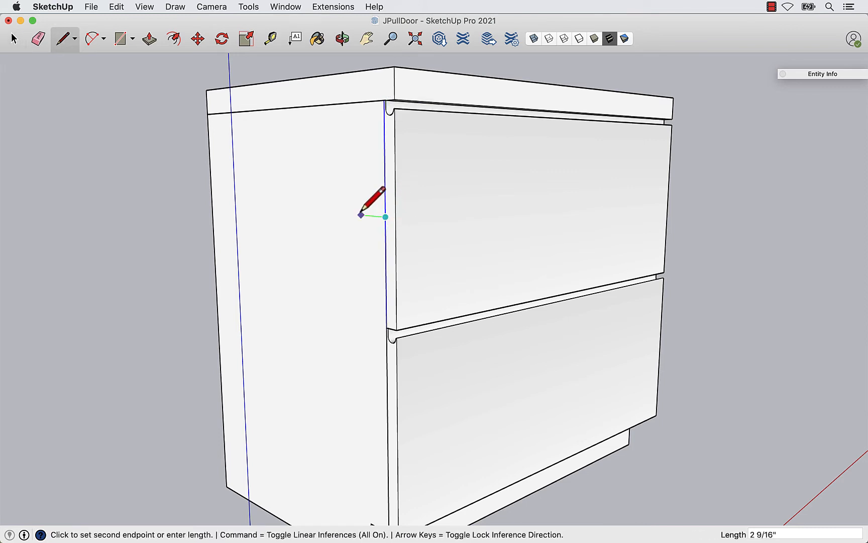
left_click(356, 215)
key("space")
- Reopen the upper drawer front component and move its selected bottom up 7 1/2" to the midpoint line
left_click(405, 245)
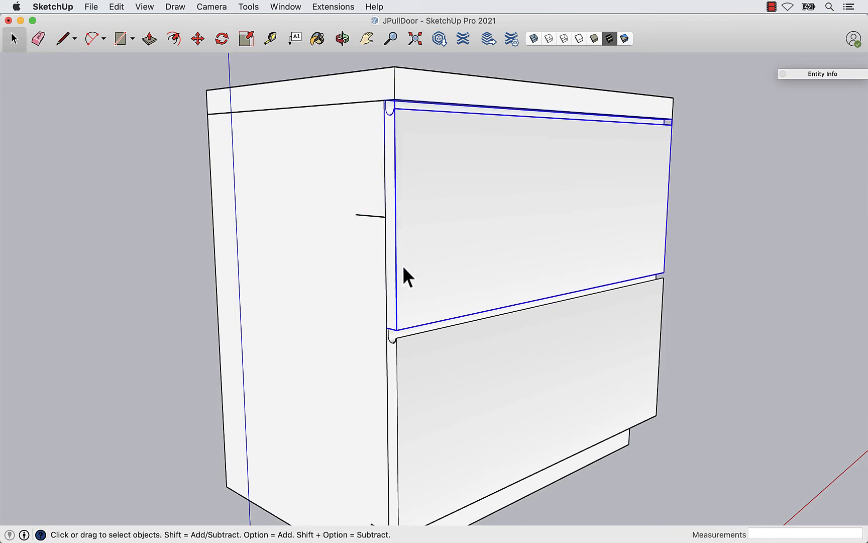
double_click(403, 268)
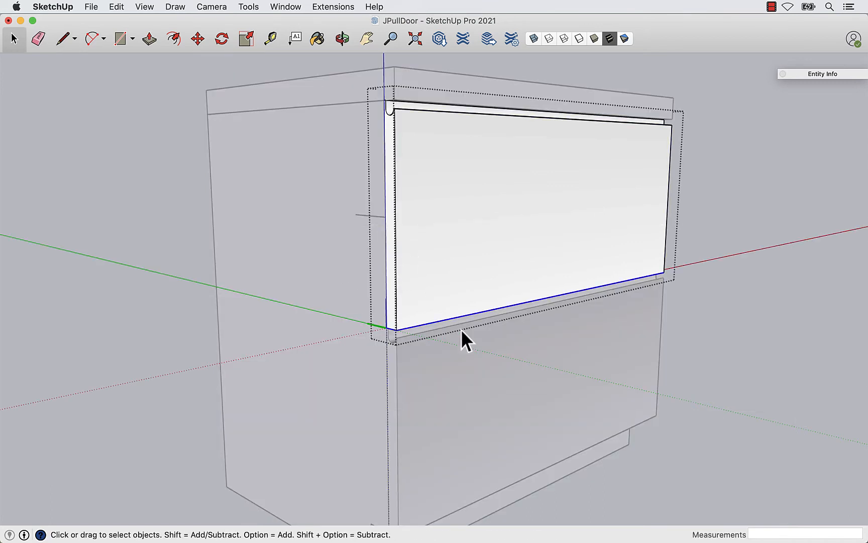
key("m")
left_click(387, 327)
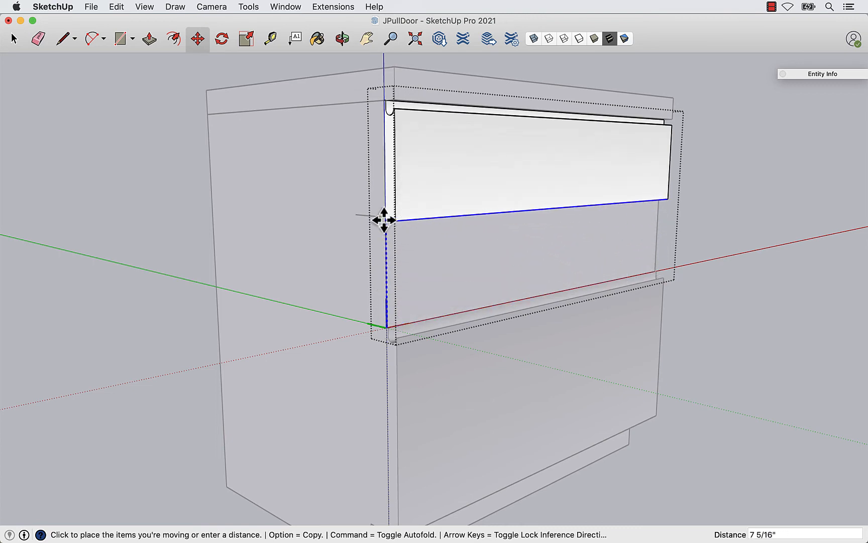
left_click(383, 219)
key("space")
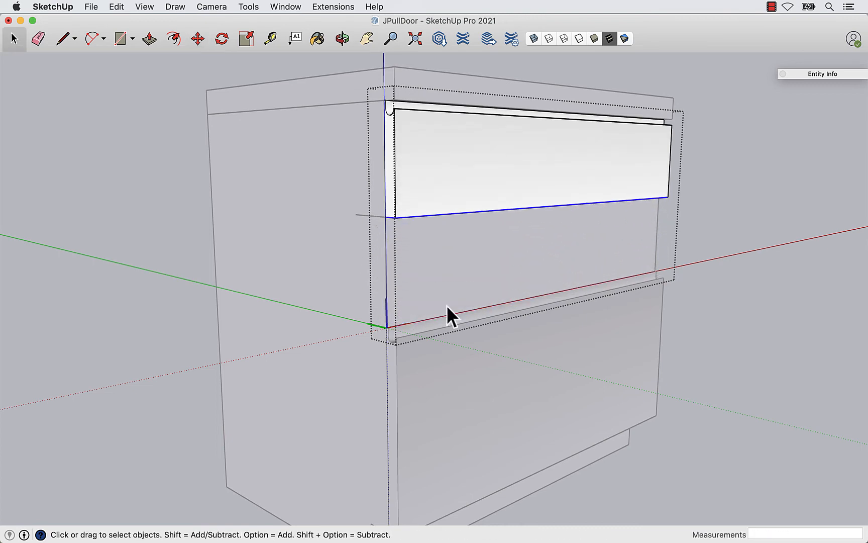
- Close the drawer front component and delete the two reference lines on the cabinet side
left_click(746, 269)
double_click(369, 216)
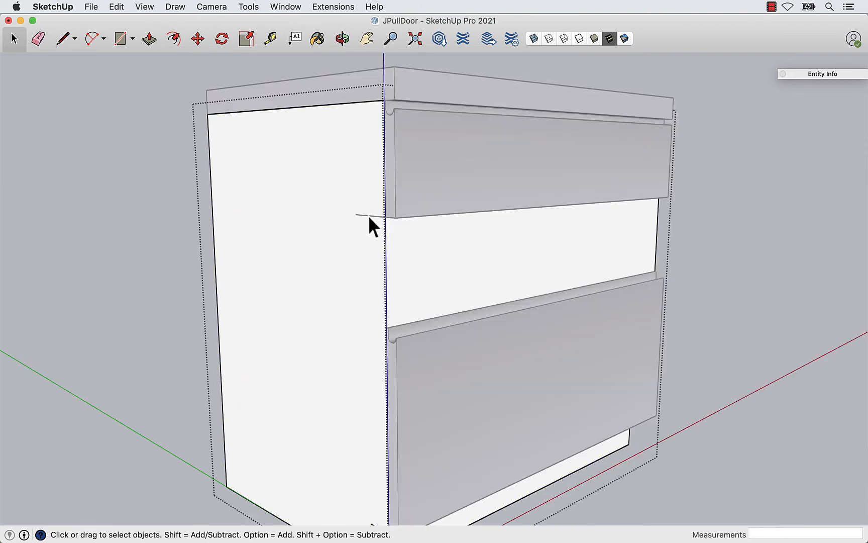
key("Escape")
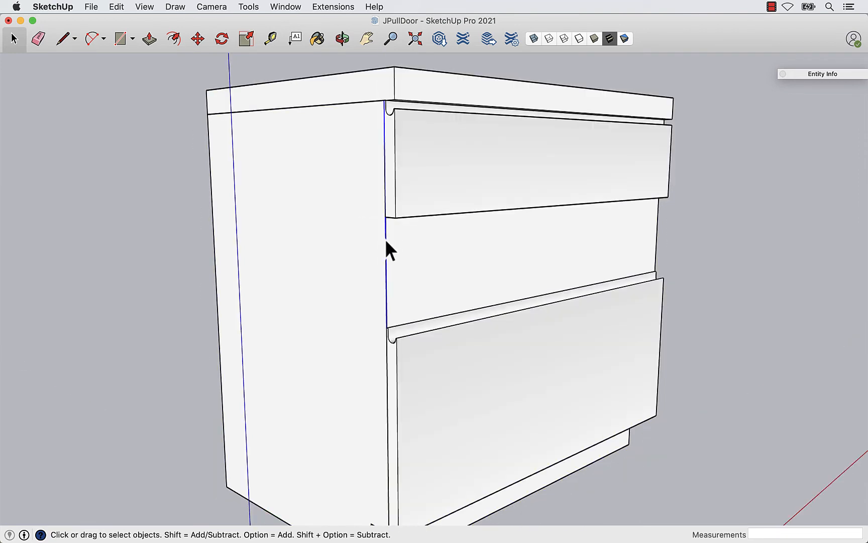
- Copy the shortened upper drawer front 7 1/2" straight down to fill the gap above the lower drawer front
left_click(398, 211)
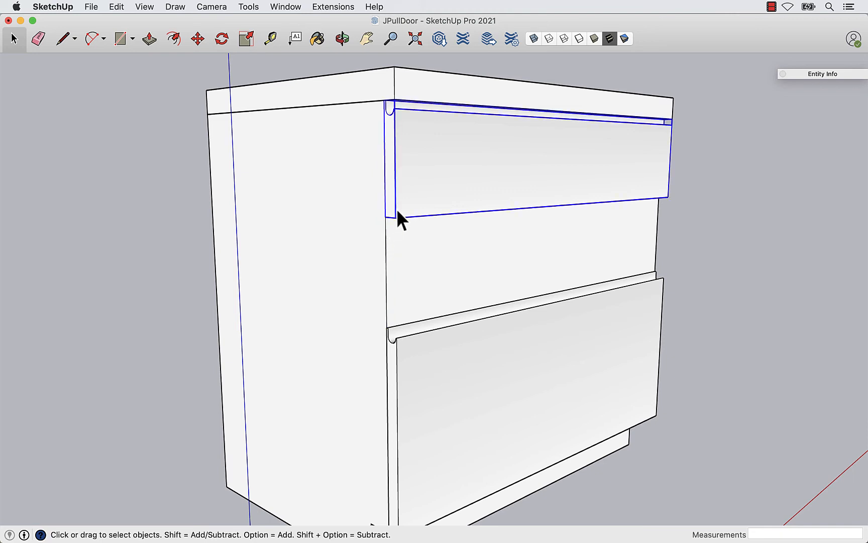
key("m")
key("alt")
left_click(385, 218)
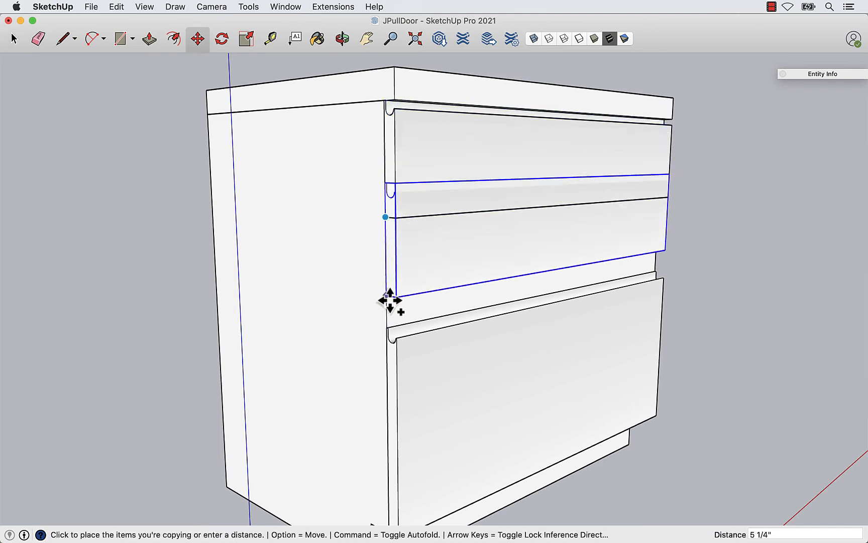
left_click(389, 331)
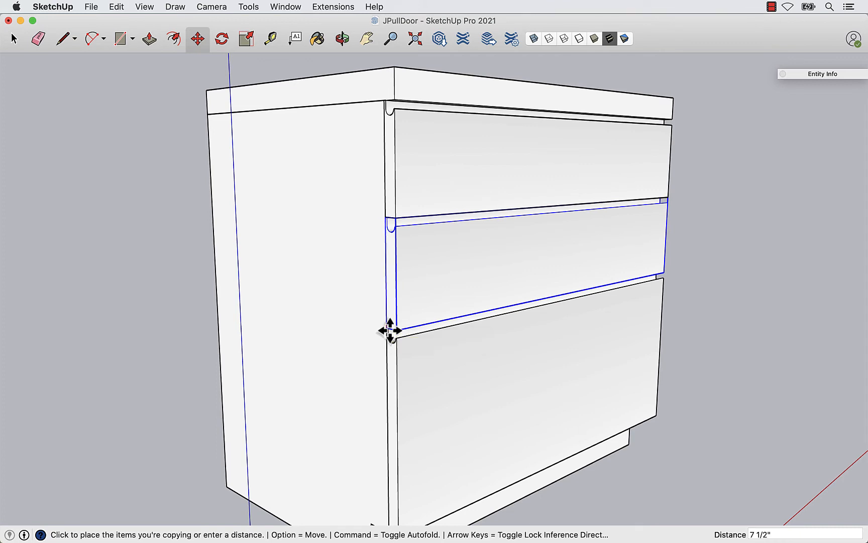
key("space")
left_click(751, 324)
- Open the top drawer front component, paint all its matching faces with the Nickel colour, and close the component
scroll(546, 439, "down", 2)
middle_click_drag(546, 441, 532, 425)
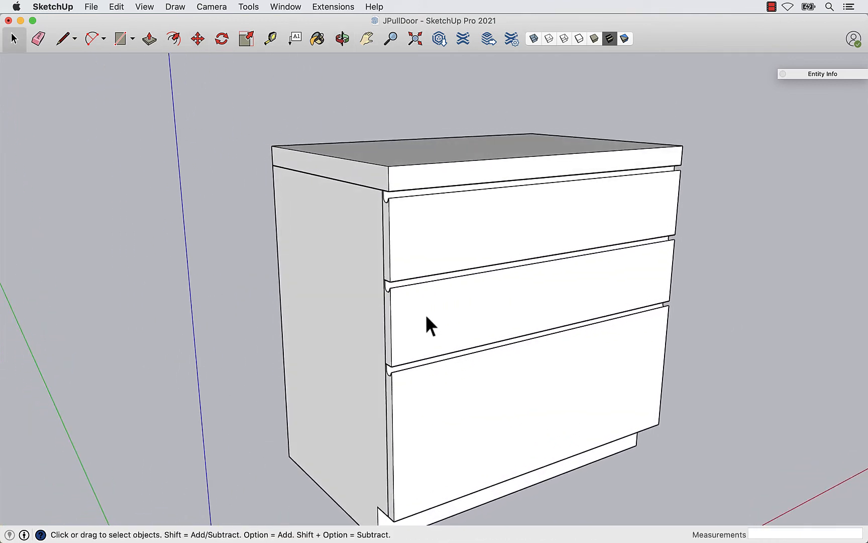
left_click(424, 247)
double_click(406, 246)
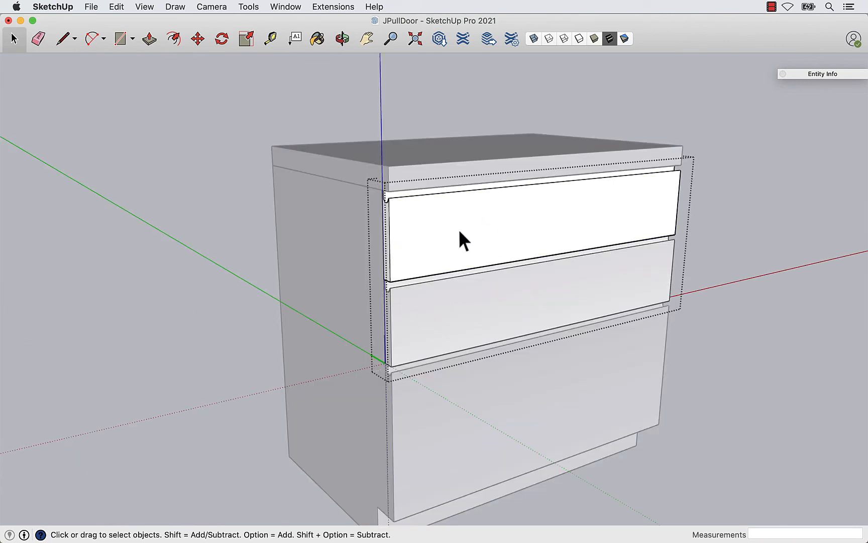
key("b")
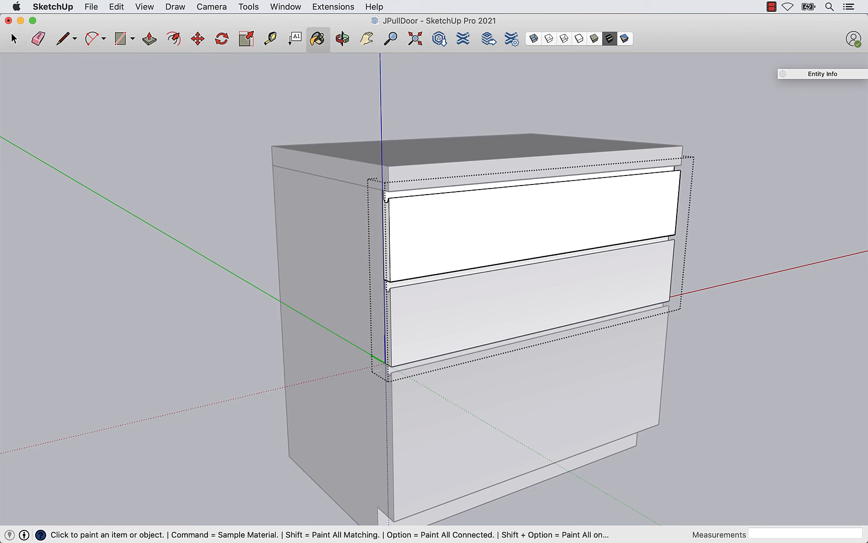
mouse_move(867, 15)
left_mouse_down()
mouse_move(831, 18)
mouse_move(792, 46)
left_mouse_up()
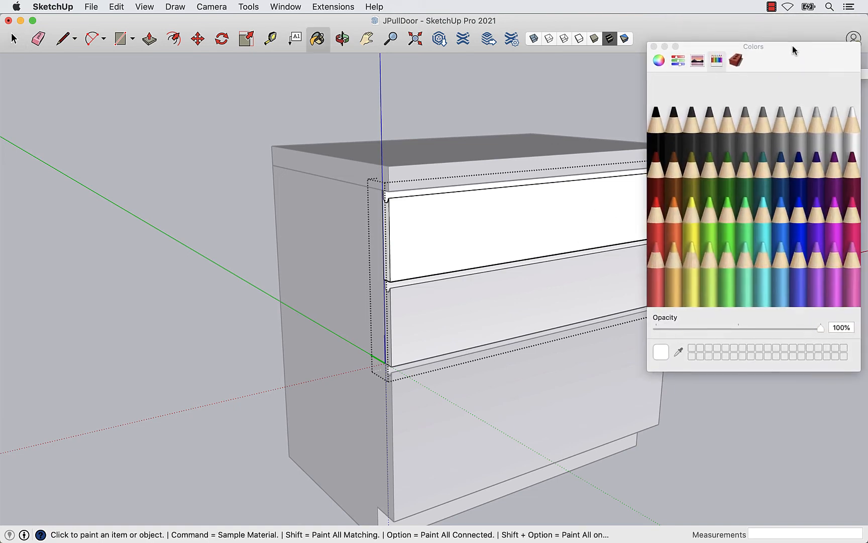
left_click(768, 133)
left_click(510, 225, "shift")
key("space")
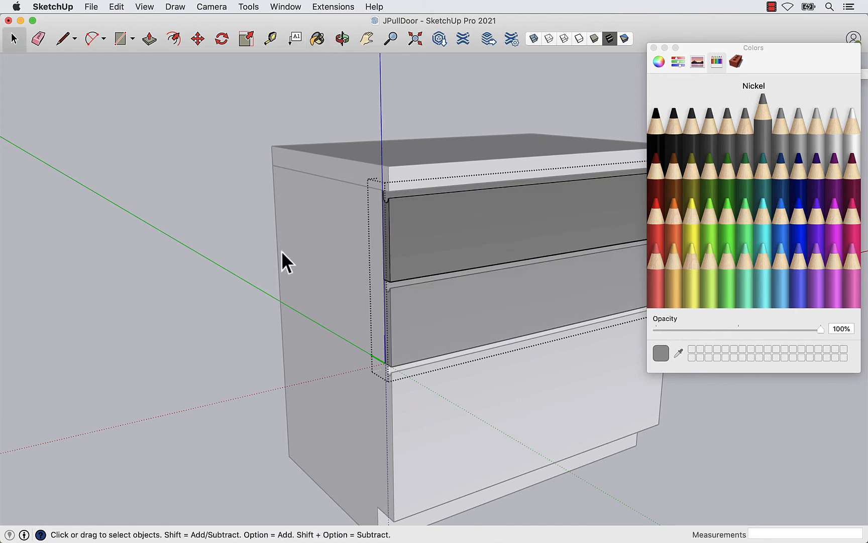
left_click(282, 257)
- Open the large lower drawer front component, paint all its matching faces Nickel, and close it
double_click(503, 365)
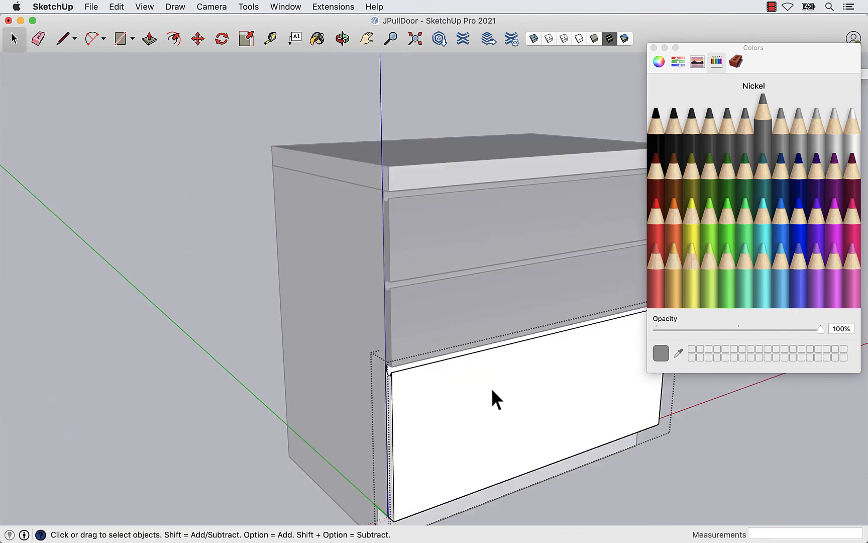
key("b")
left_click(492, 388, "shift")
key("space")
left_click(205, 269)
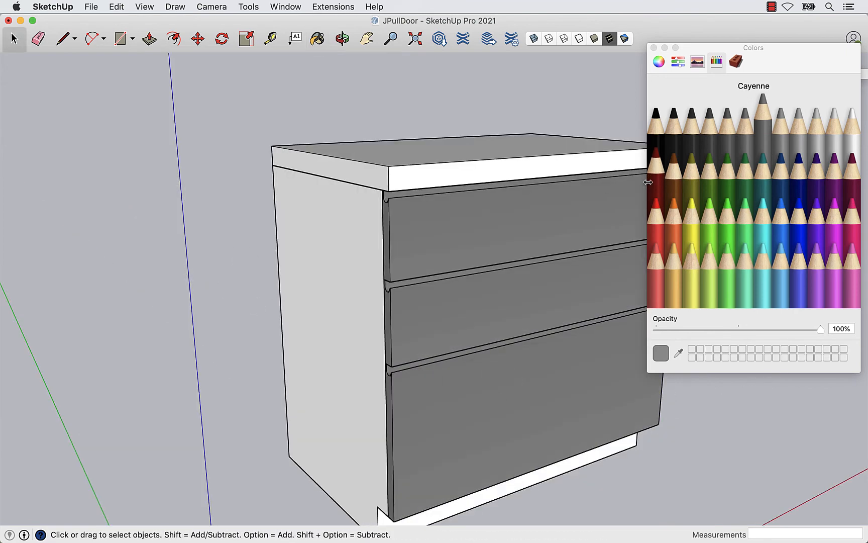
- Reopen the top drawer front component, repaint all its matching faces with the Snow colour, and close it
left_click(563, 242)
double_click(545, 229)
left_click(854, 132)
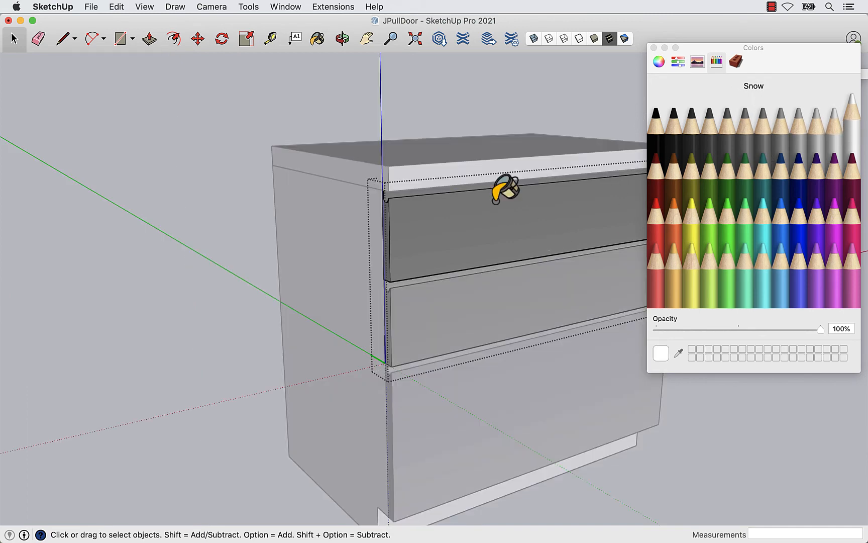
left_click(487, 209)
key("space")
key("Escape")
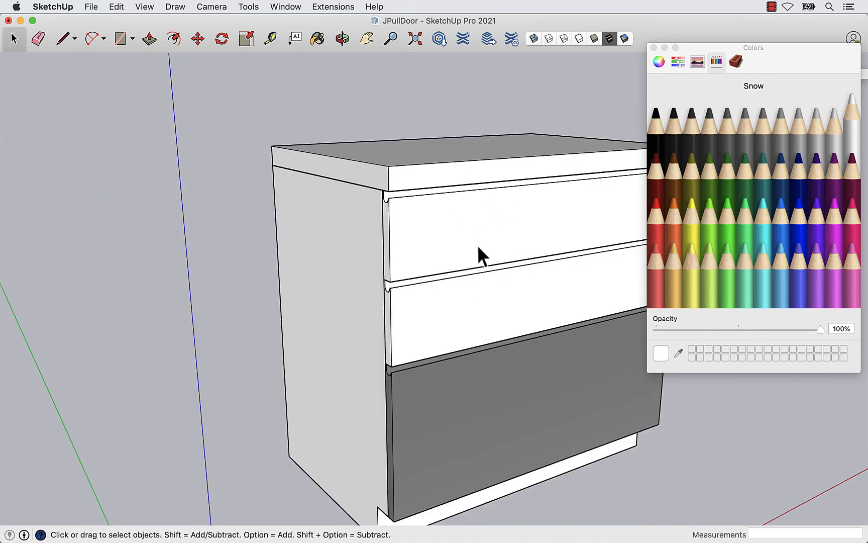
- Reopen the lower drawer front component, repaint all its matching faces with the Mercury colour, and close it
double_click(504, 369)
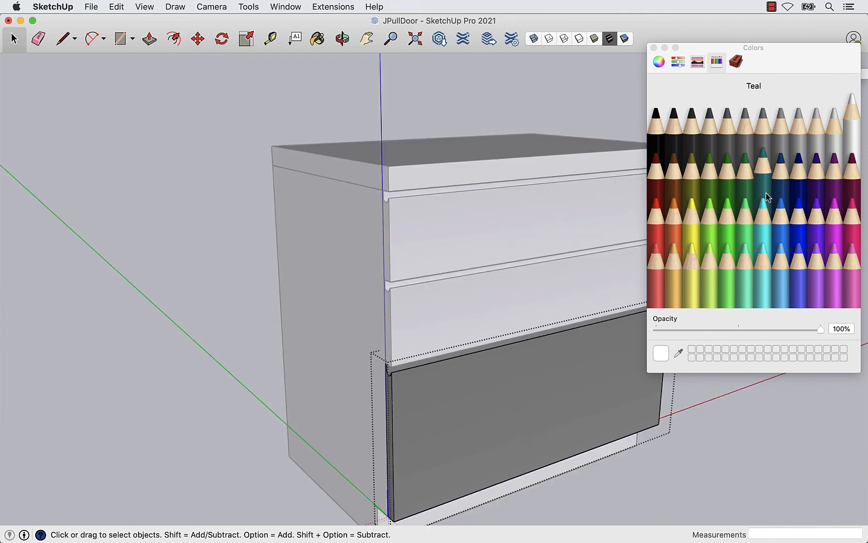
left_click(834, 120)
left_click(512, 395)
key("space")
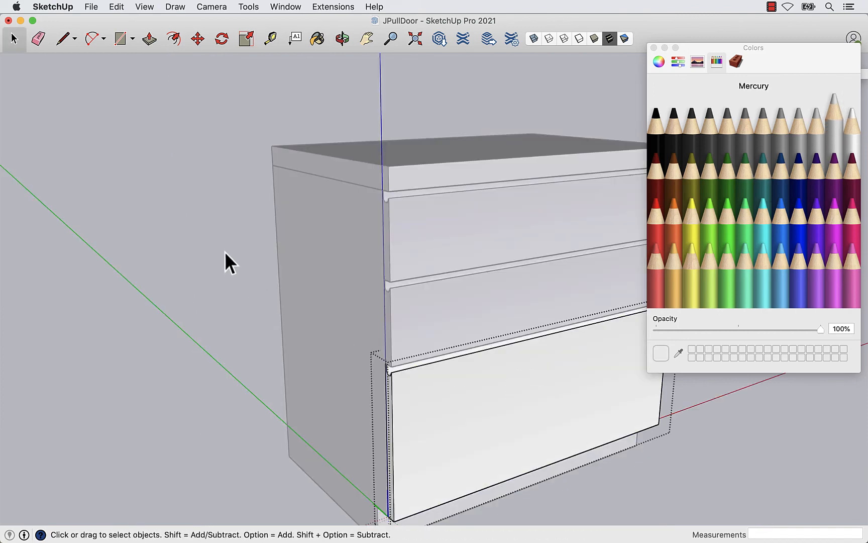
key("Escape")
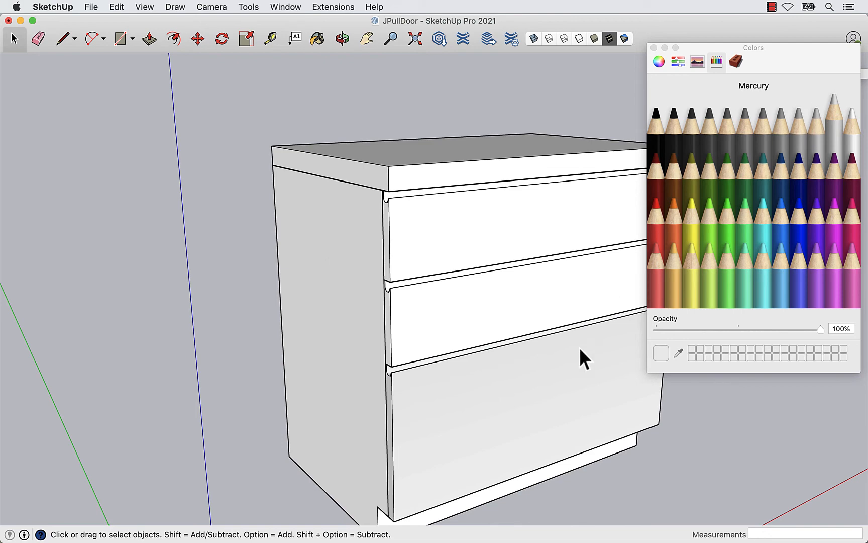
- Repaint all matching faces inside the lower drawer front component with Snow, then close the component and the colour picker
double_click(574, 358)
left_click(851, 123)
left_click(511, 445)
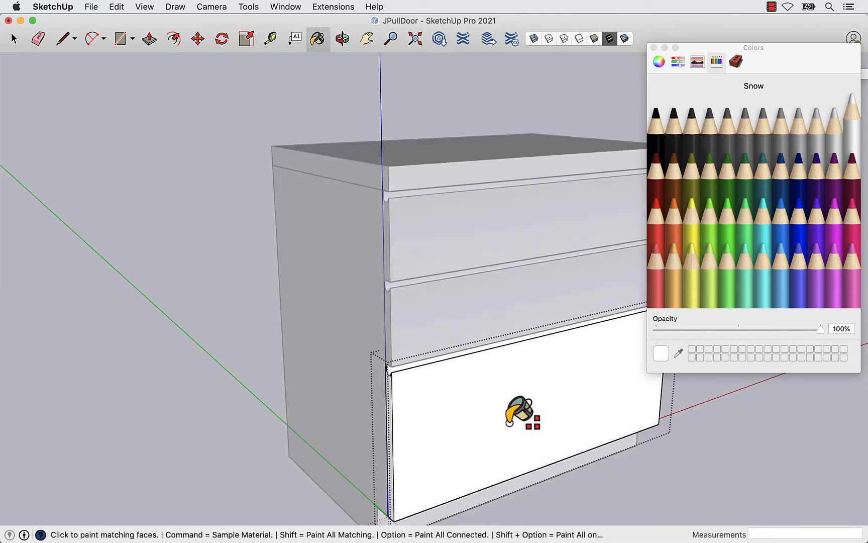
key("space")
key("Escape")
left_click(654, 48)
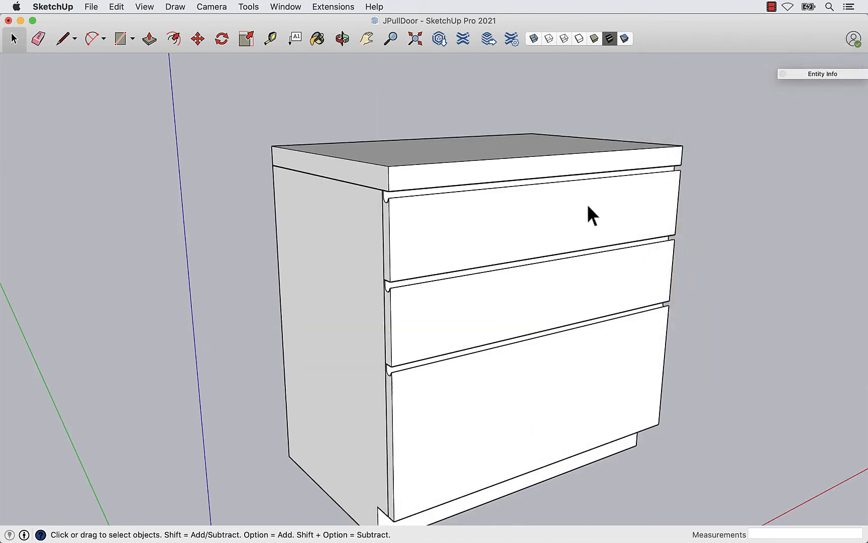
left_click(578, 360)
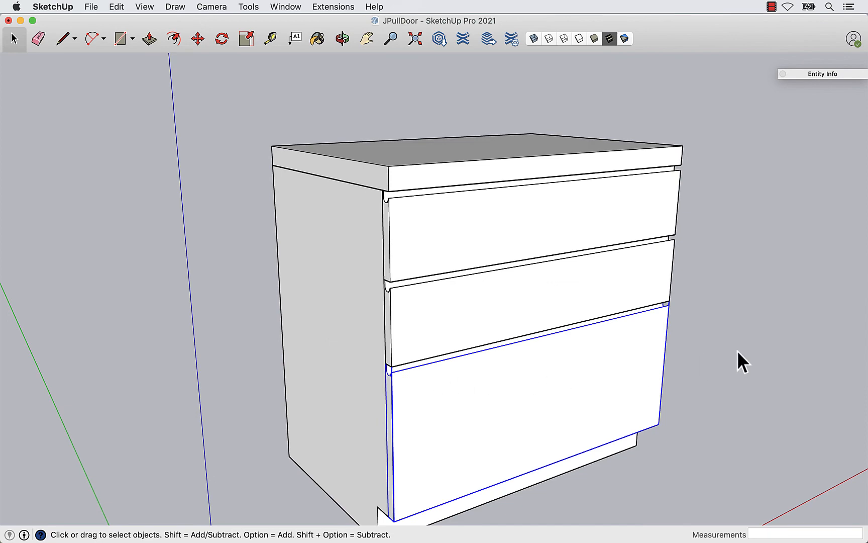
left_click(704, 343)
scroll(424, 285, "down", 3)
scroll(425, 284, "up", 1)
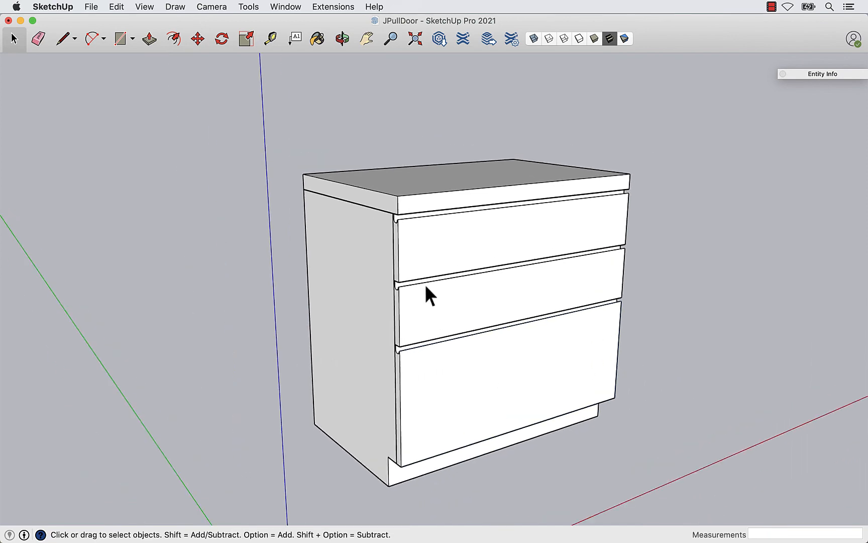
- Examine the cabinet side and the J-pull profiles at the drawer fronts' side edges up close
key("o")
left_click_drag(553, 316, 587, 278)
key("space")
left_click(393, 287)
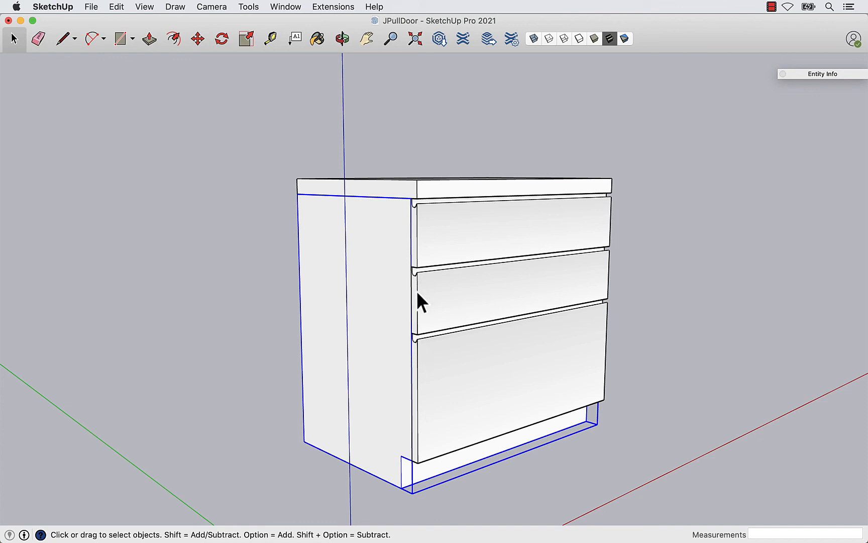
scroll(417, 342, "up", 5)
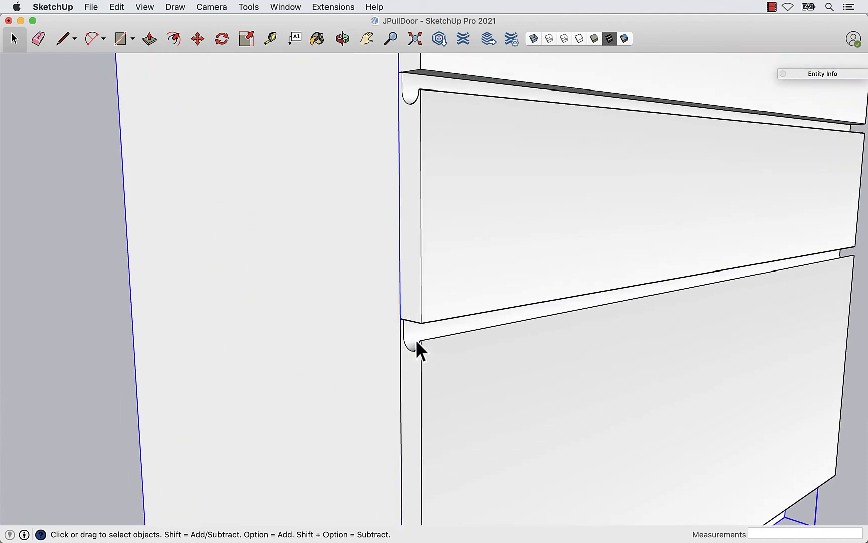
scroll(421, 345, "down", 3)
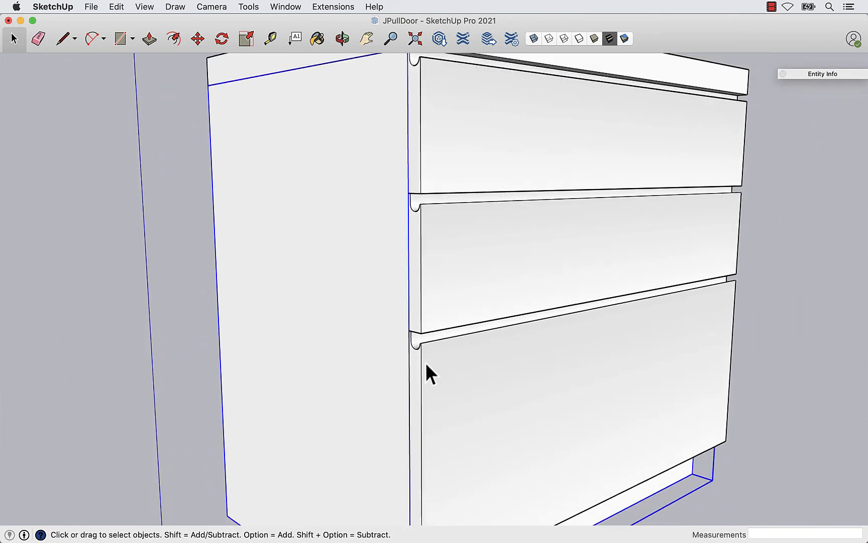
- Check the lower, middle and top drawer fronts by selecting them individually, then clear the selection and view the whole cabinet
left_click(425, 362)
left_click(503, 225)
left_click(489, 133)
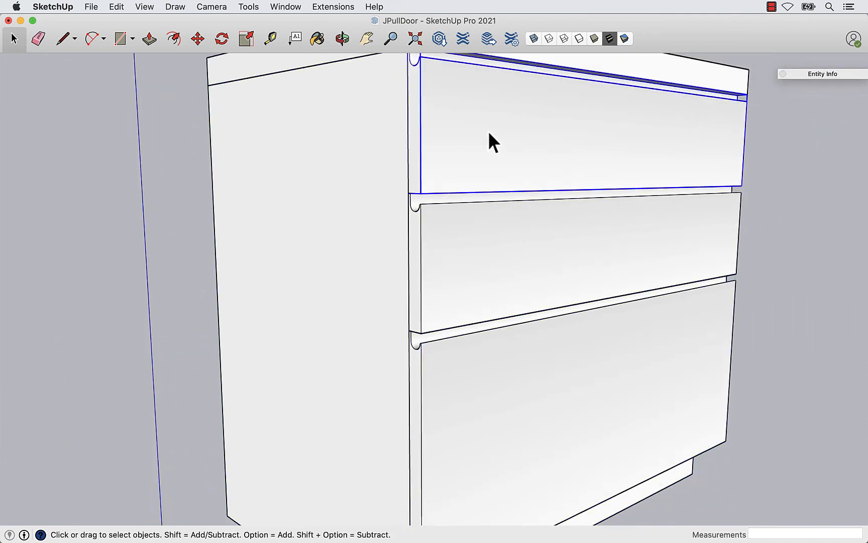
scroll(445, 333, "down", 2)
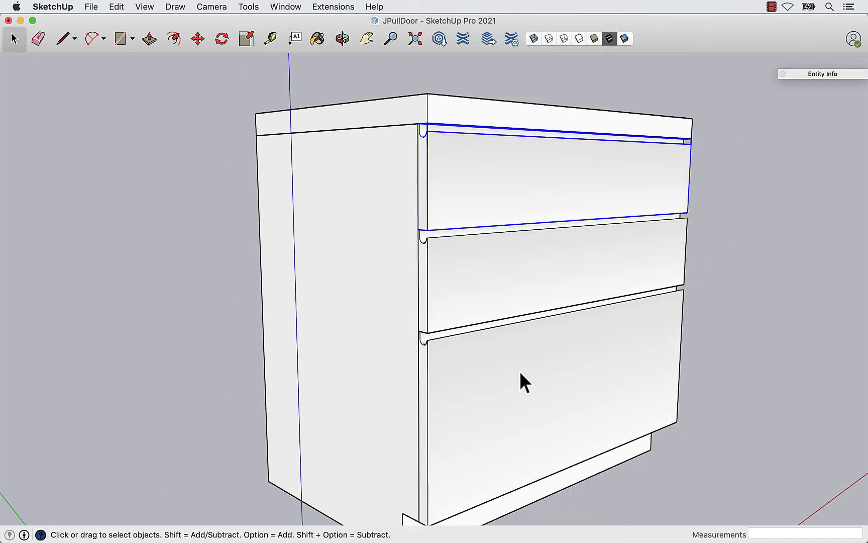
left_click(479, 283)
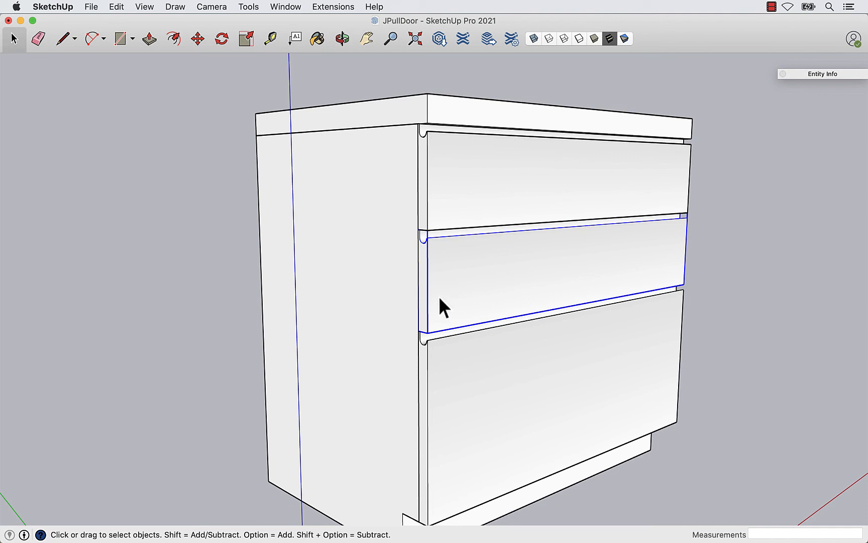
left_click(703, 249)
middle_click_drag(656, 301, 616, 322, "shift")
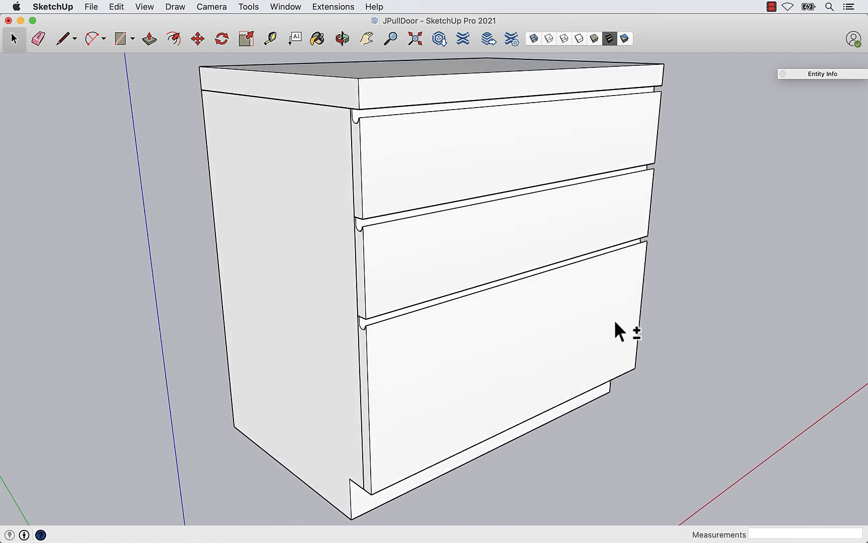